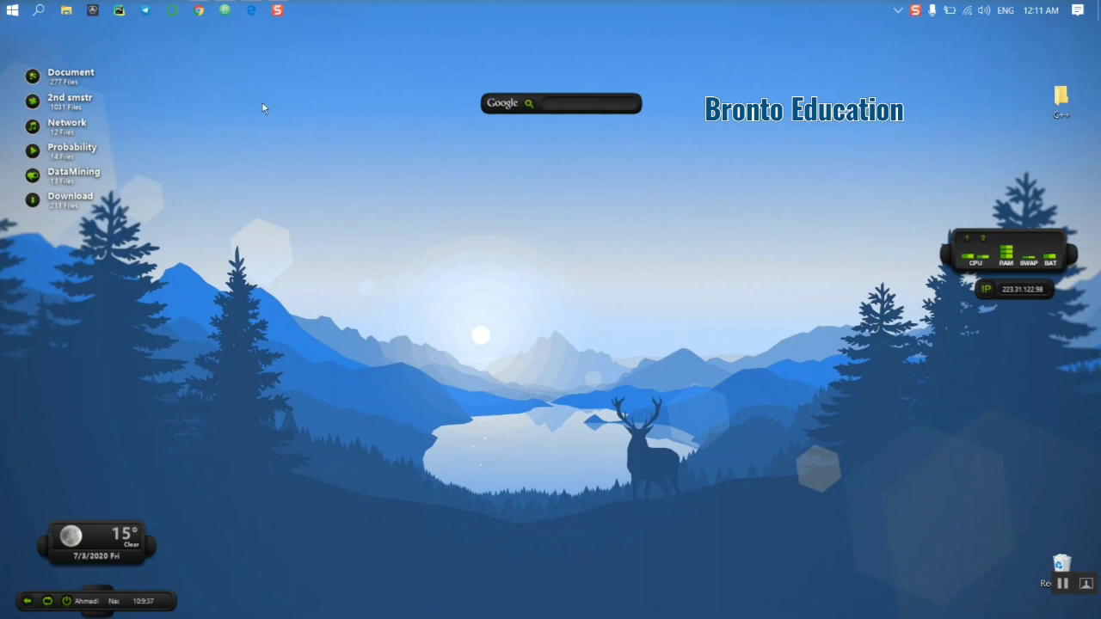
Step: Open YouTube in the browser and start creating a new Google account from the sign-in page
click(200, 11)
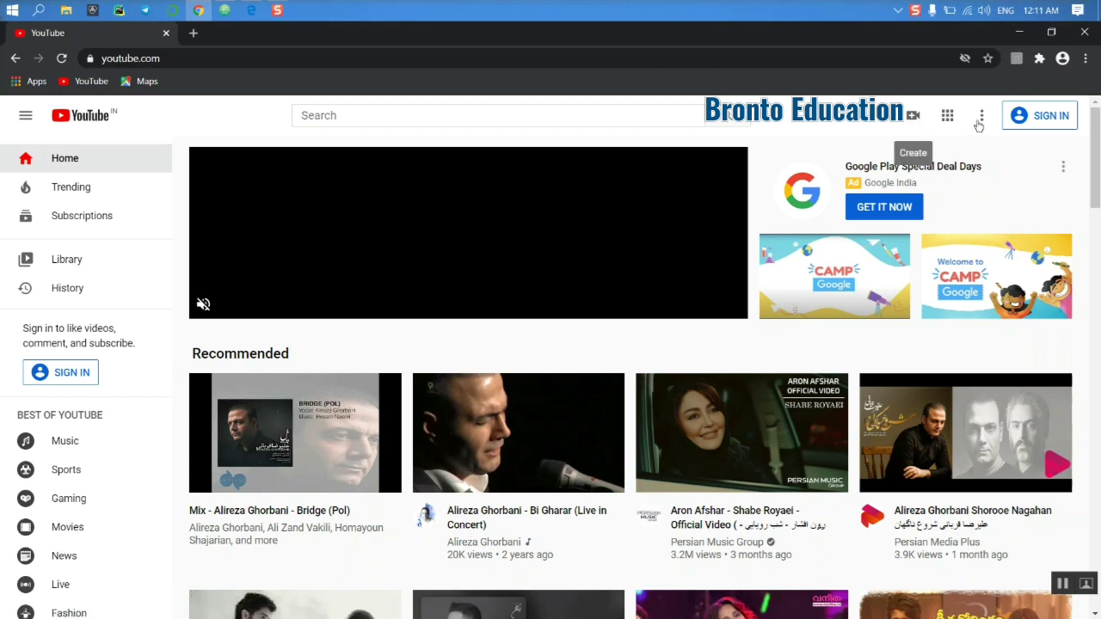
click(1025, 118)
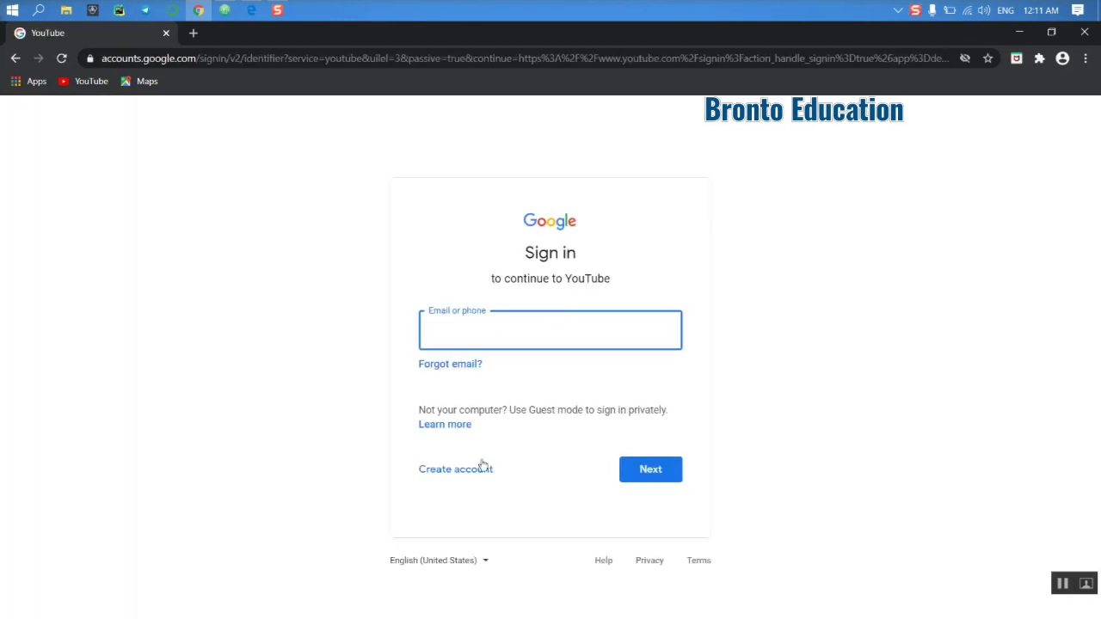
click(472, 475)
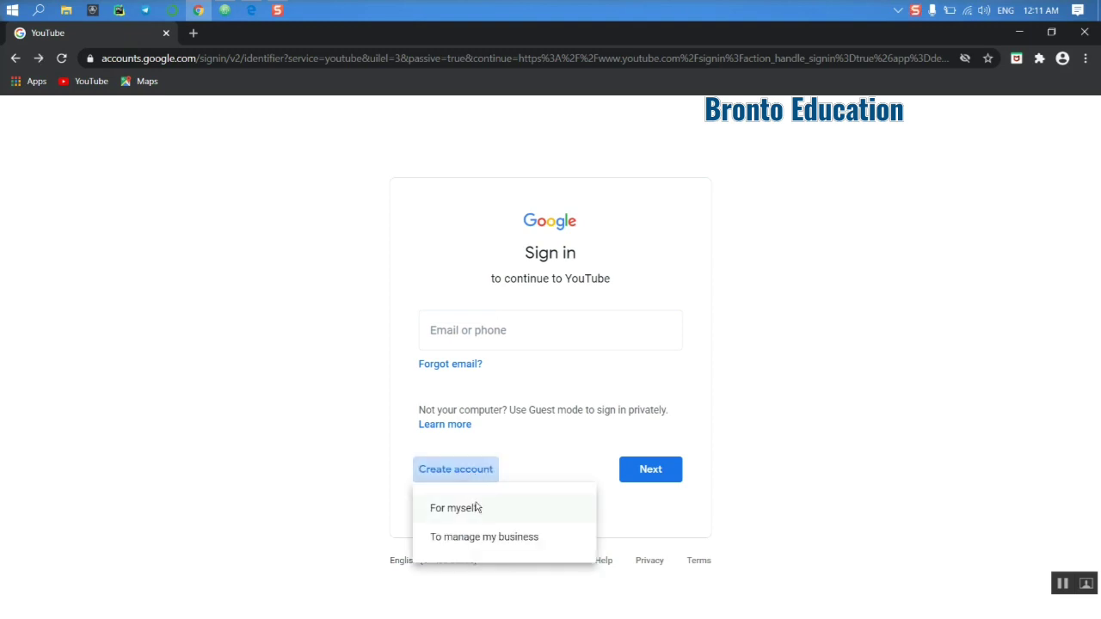
Step: Choose a personal account and enter the account holder's first and last name on the sign-up form
click(475, 506)
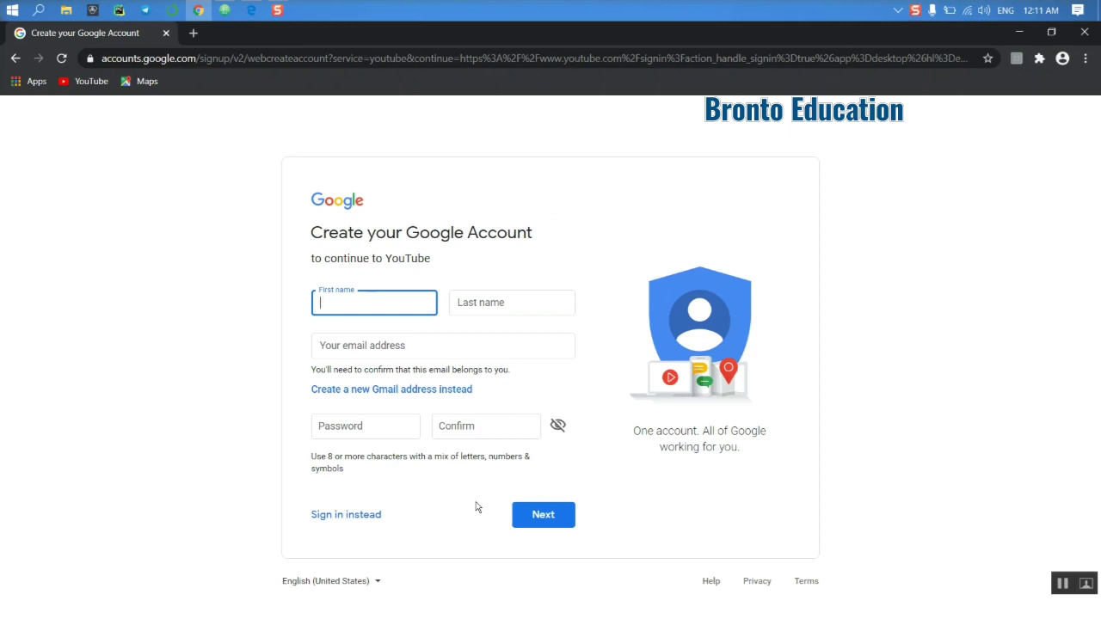
key(Tab)
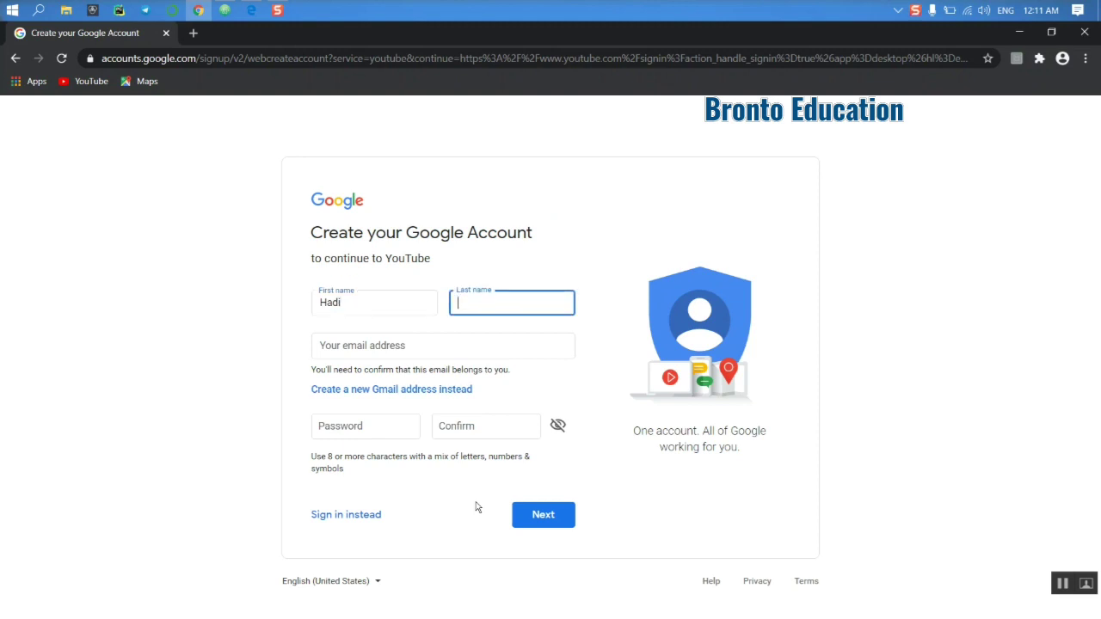
key(Tab)
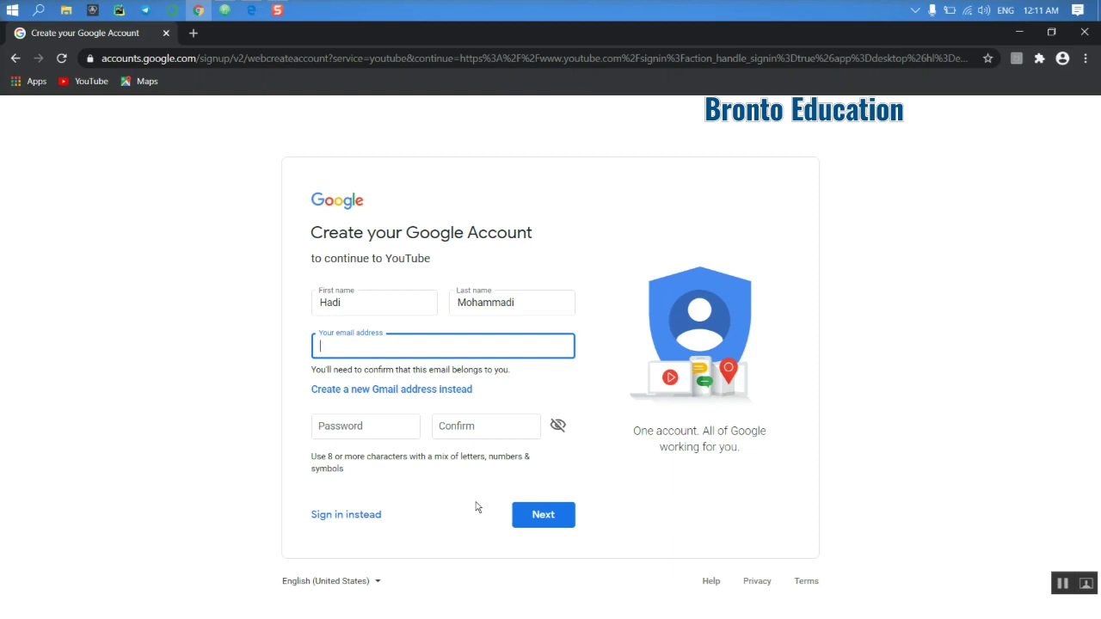
text(H)
key(BackSpace)
Step: Request a new Gmail address, enter a username and the password twice, and submit
click(450, 391)
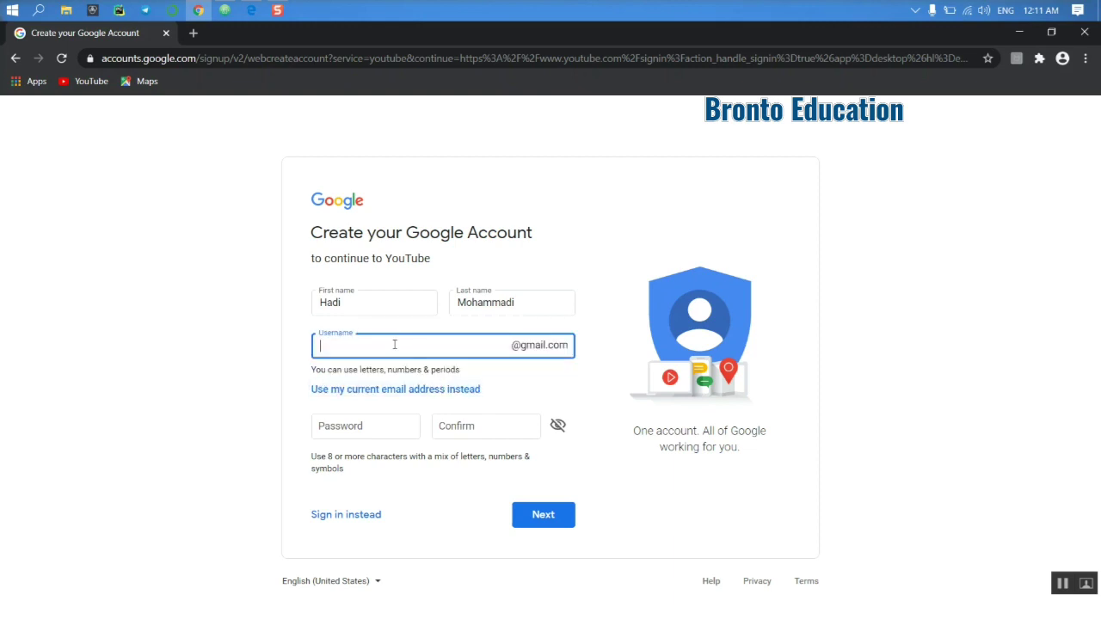
click(396, 423)
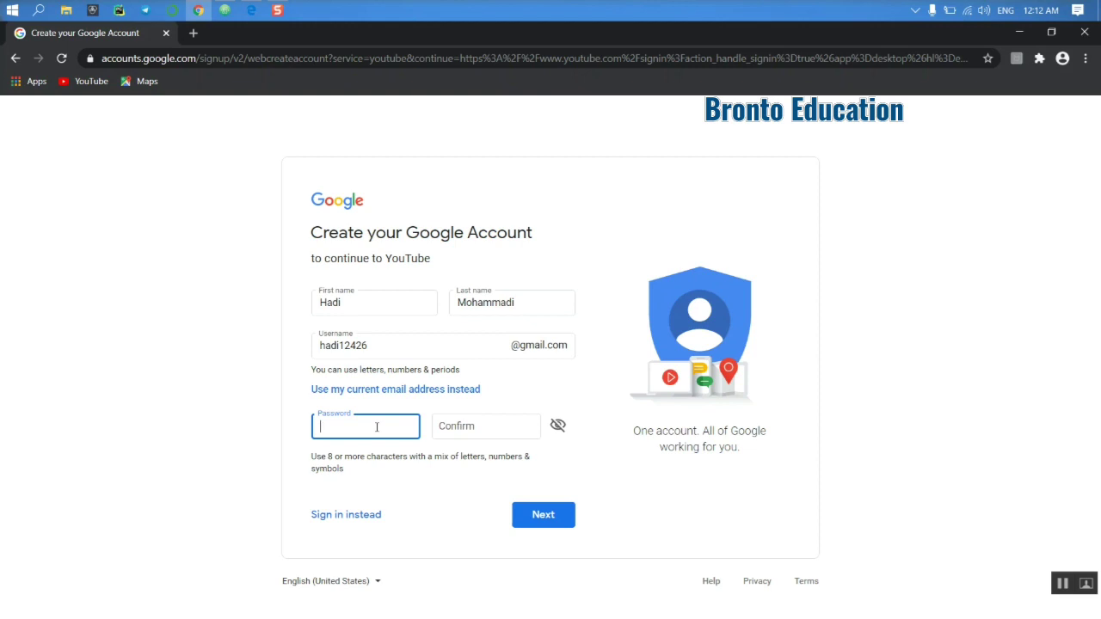
click(452, 428)
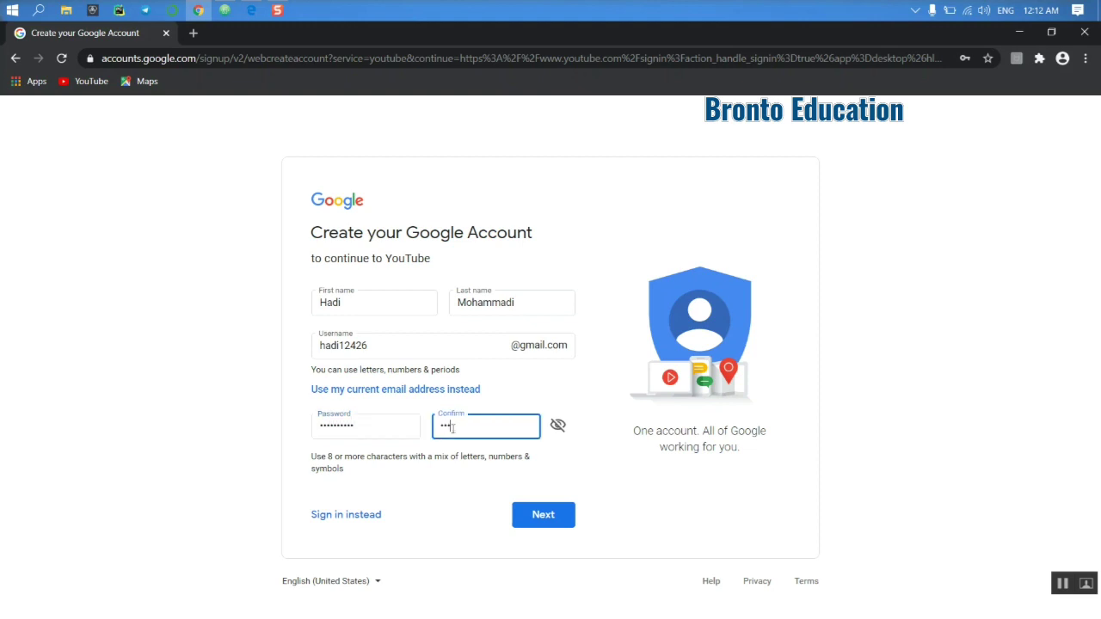
click(551, 518)
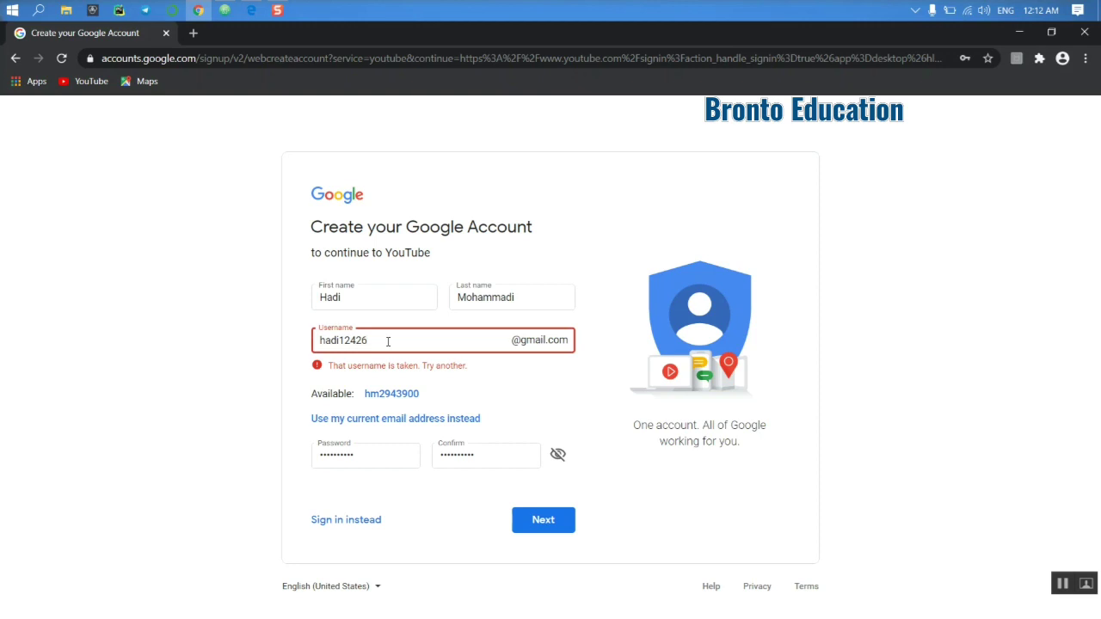
Step: Revise the taken username to a new variant and resubmit it
key(BackSpace)
key(BackSpace)
key(BackSpace)
key(BackSpace)
click(544, 520)
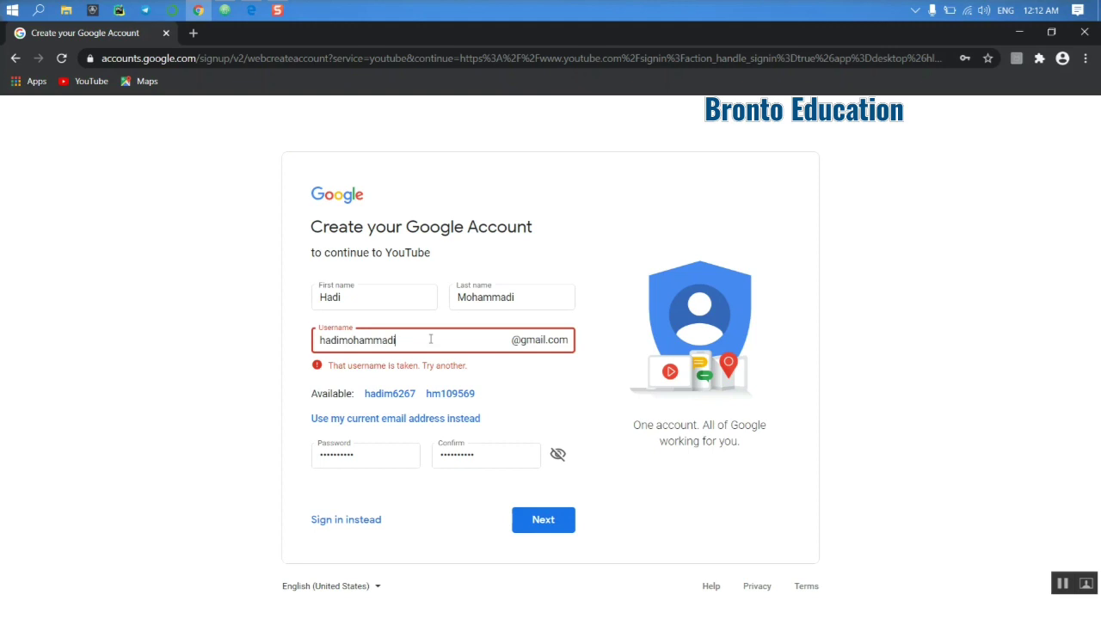
Step: Submit the revised username and reach the optional phone number and recovery email fields
click(550, 524)
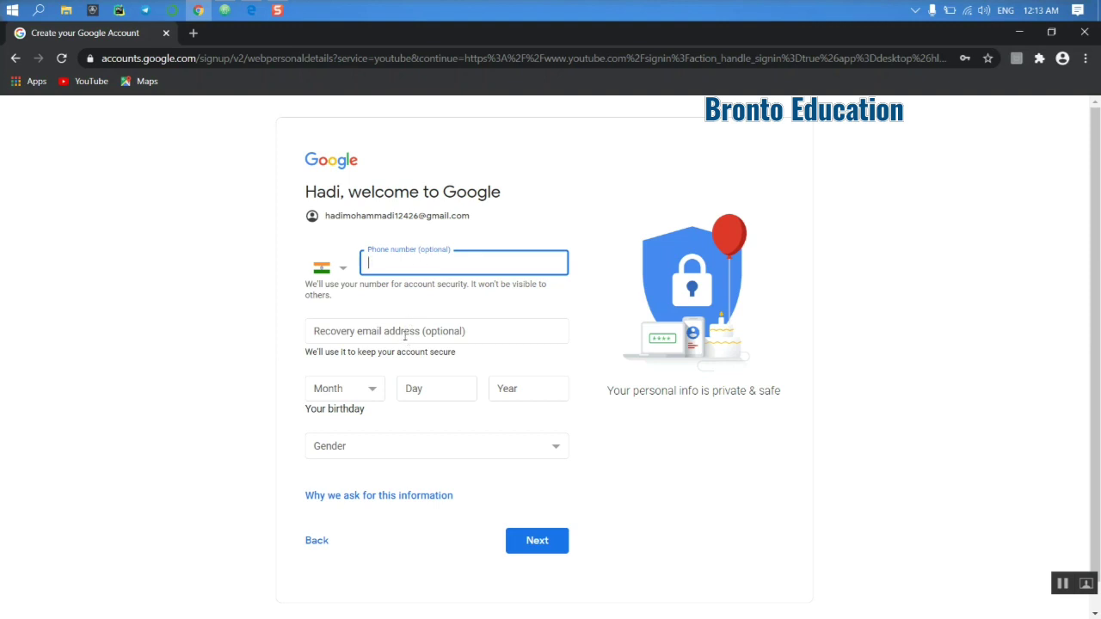
click(384, 331)
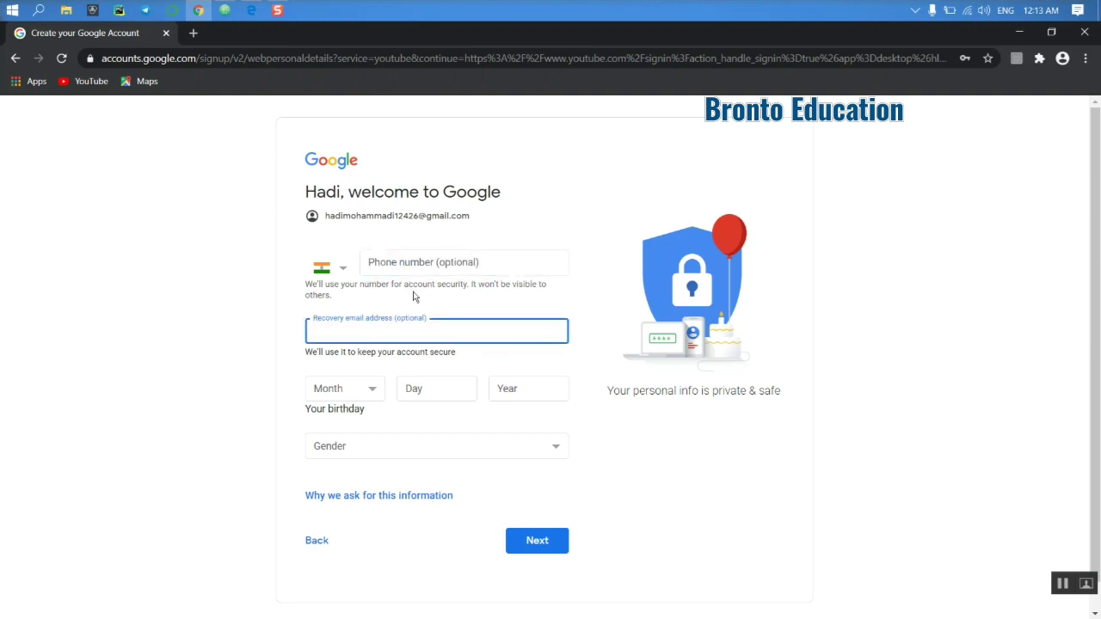
click(430, 262)
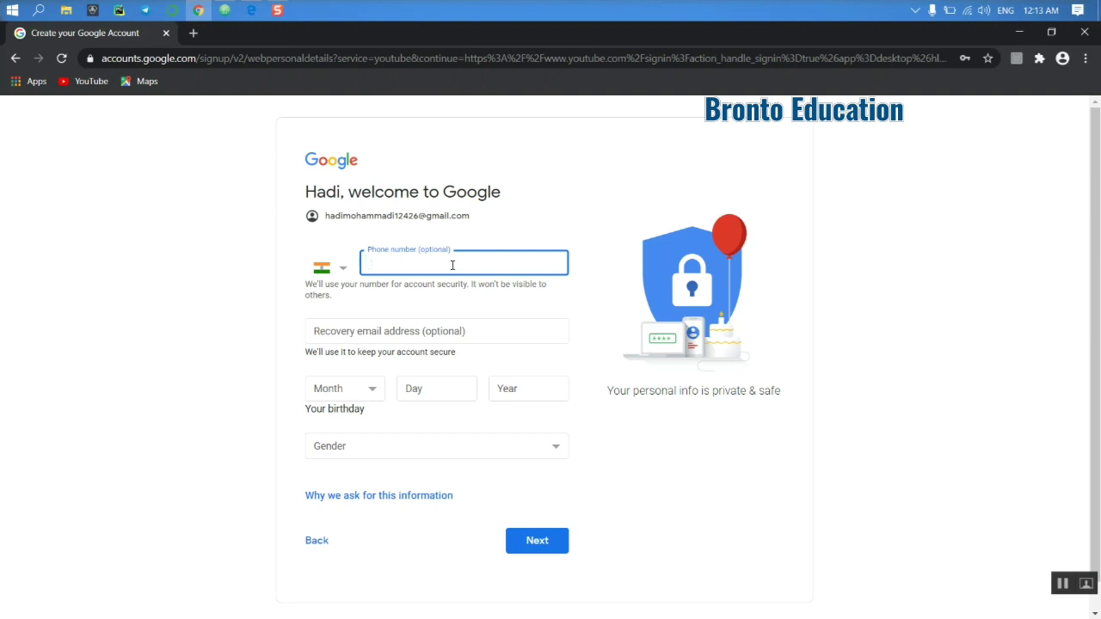
Step: Enter birthday January 1, 1995 and gender Male, then submit the personal details
click(371, 389)
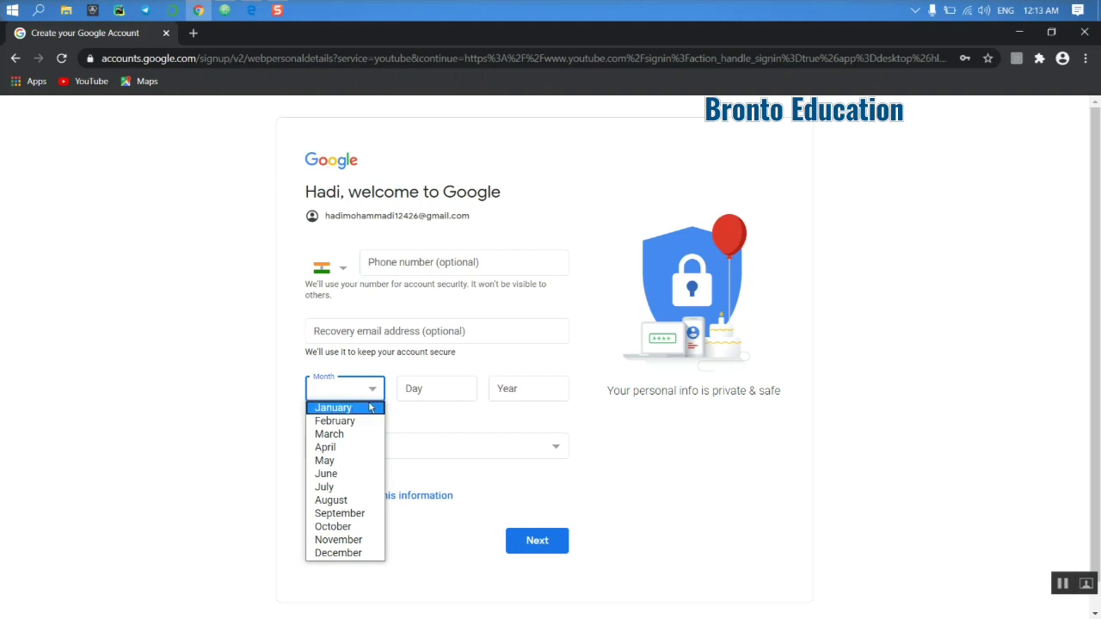
click(361, 415)
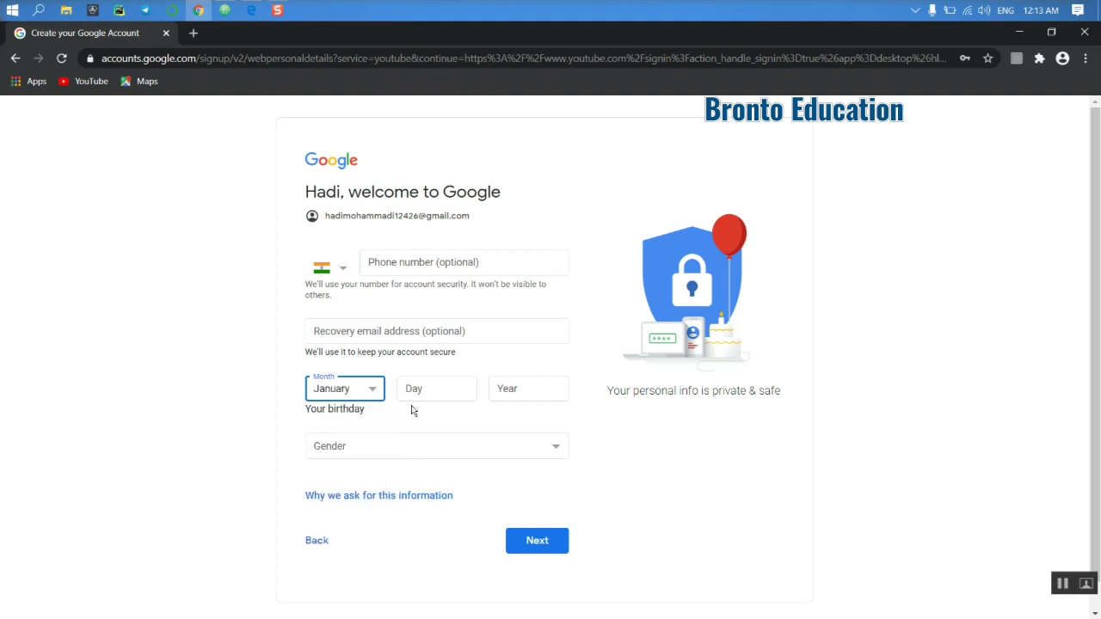
click(421, 394)
text(1)
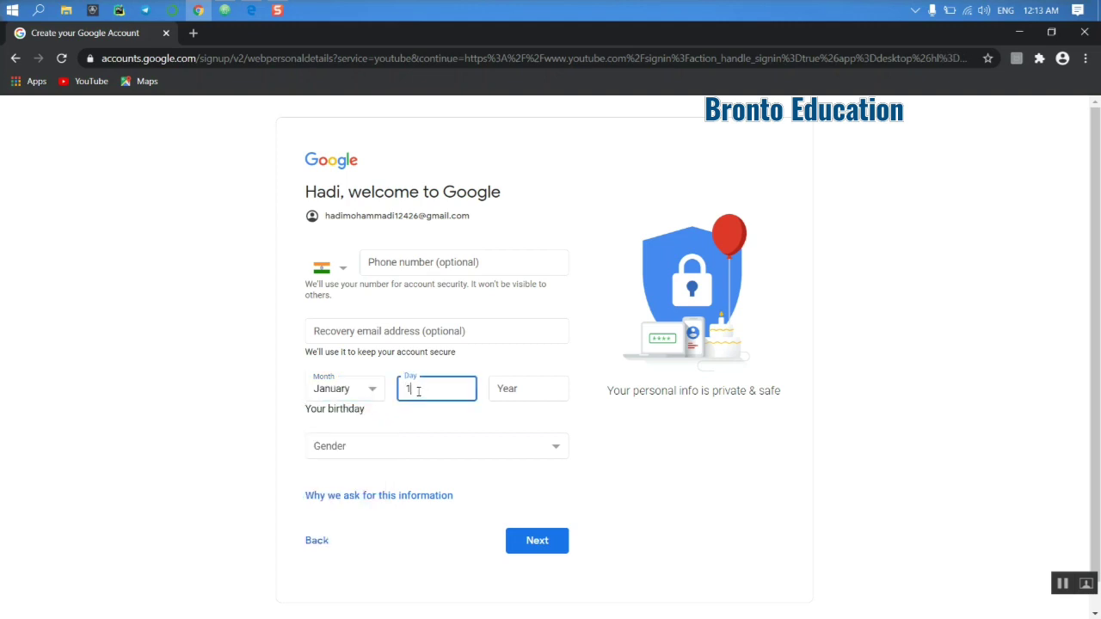
click(511, 396)
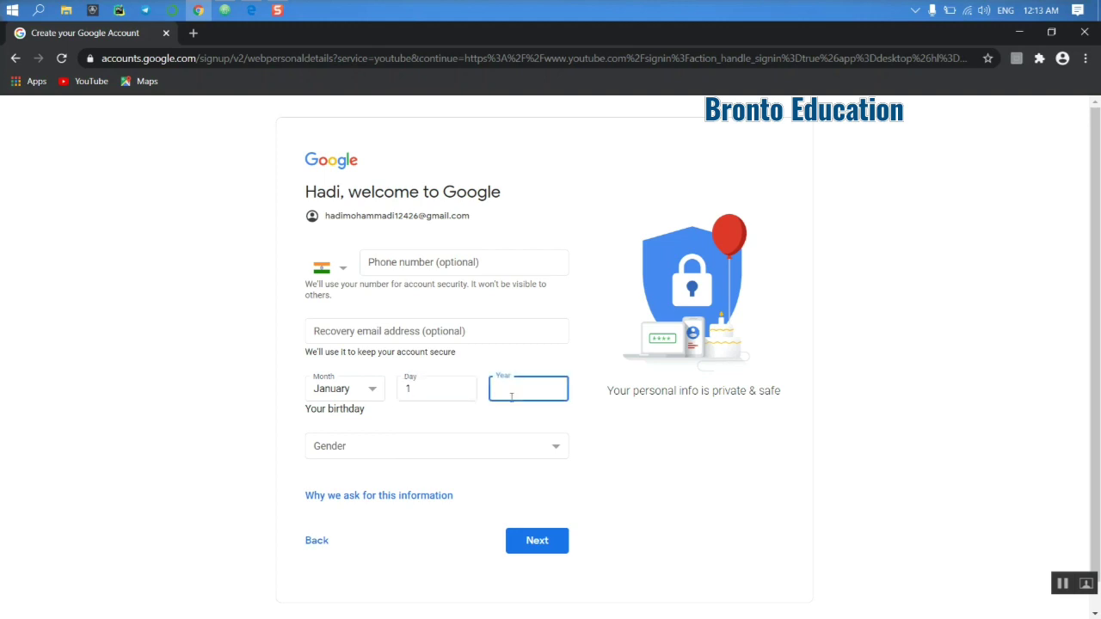
text(1995)
click(398, 445)
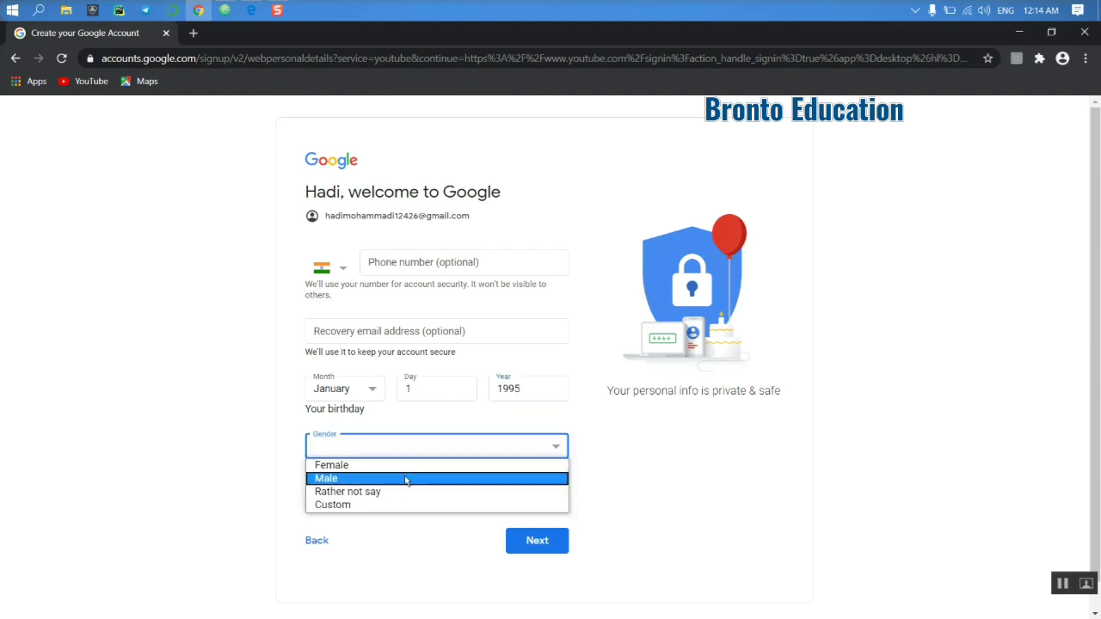
click(405, 482)
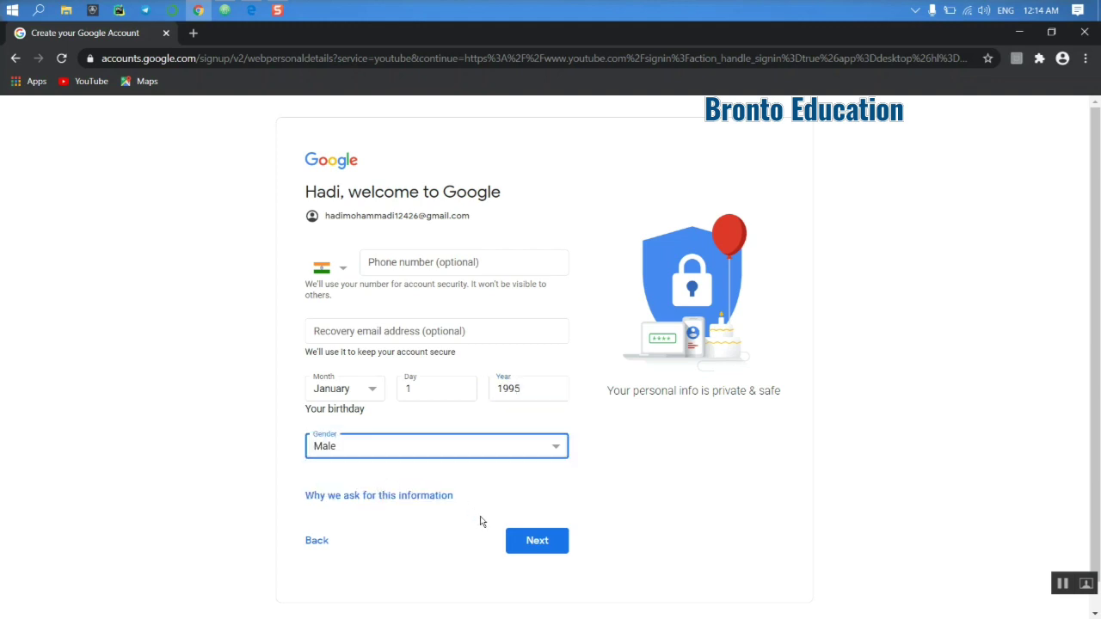
click(541, 541)
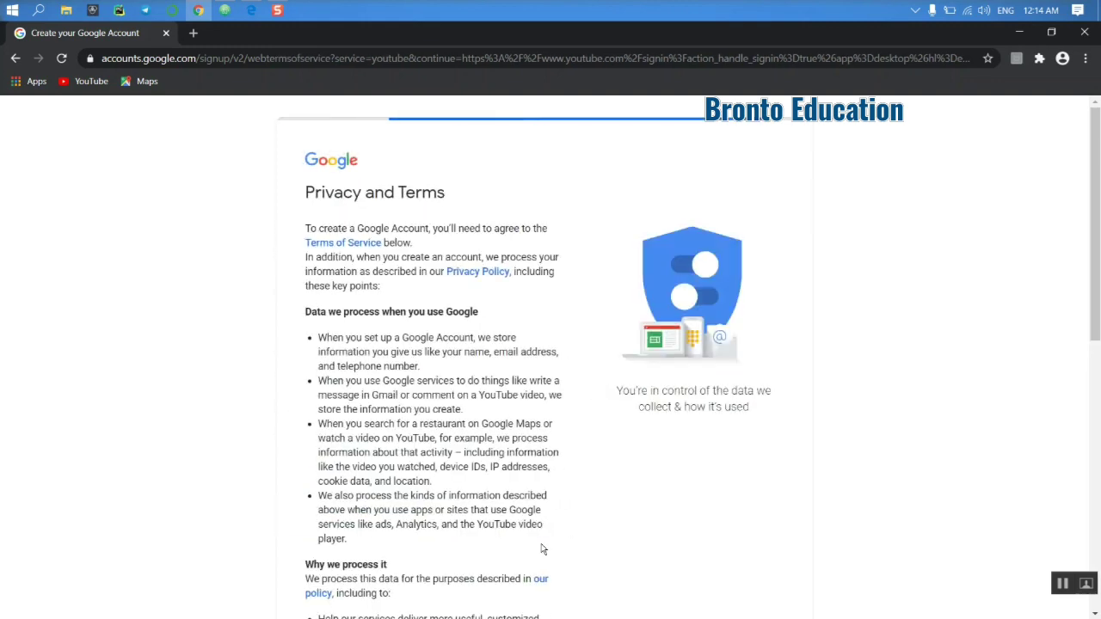
drag(1095, 340, 1085, 577)
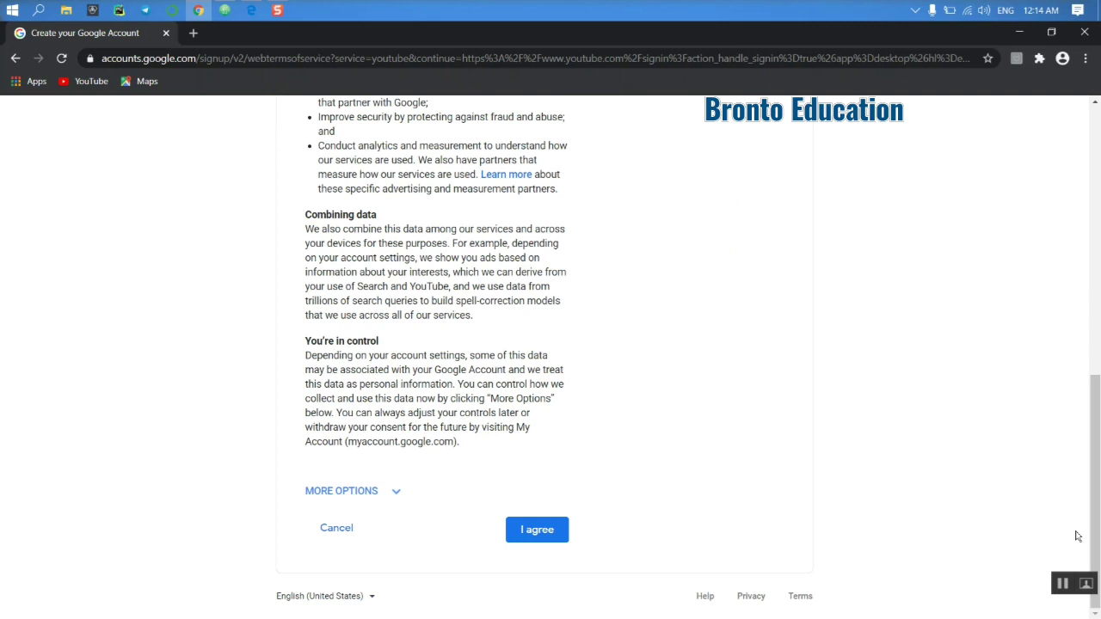
mouse_move(1090, 551)
mouse_down()
mouse_move(1080, 301)
mouse_move(1097, 554)
mouse_up()
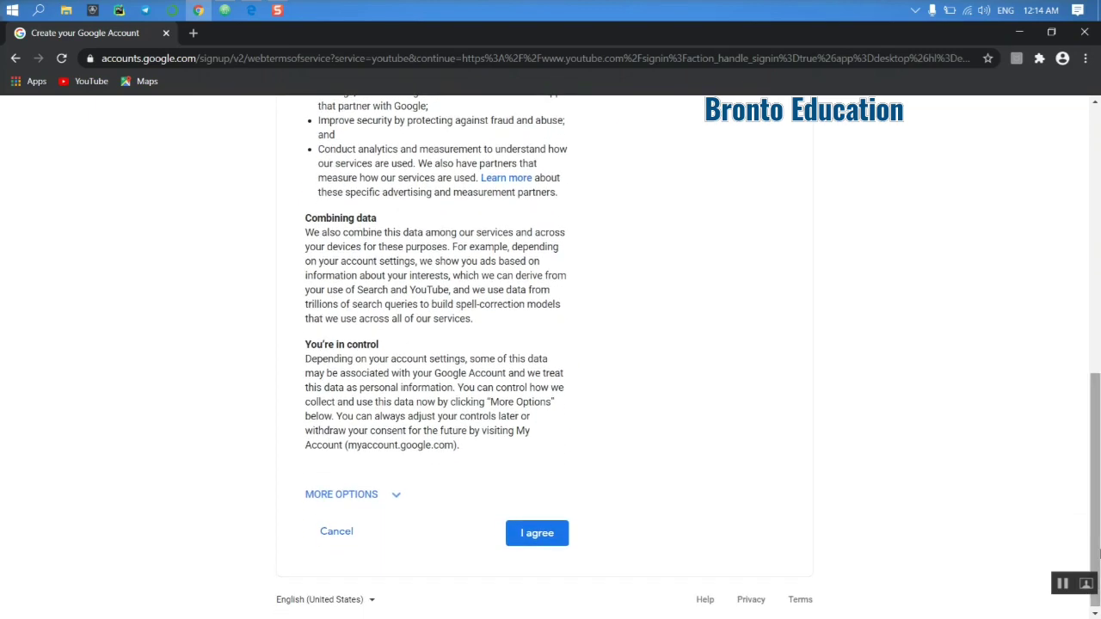
Step: Accept Google's terms and open the account menu back on YouTube
click(551, 538)
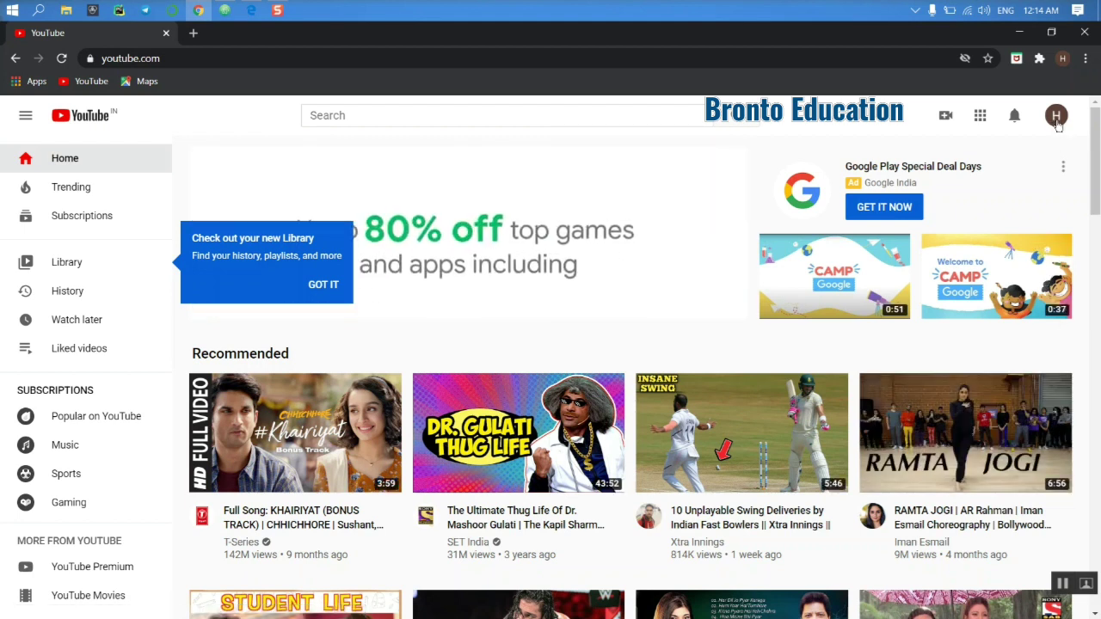
click(1056, 117)
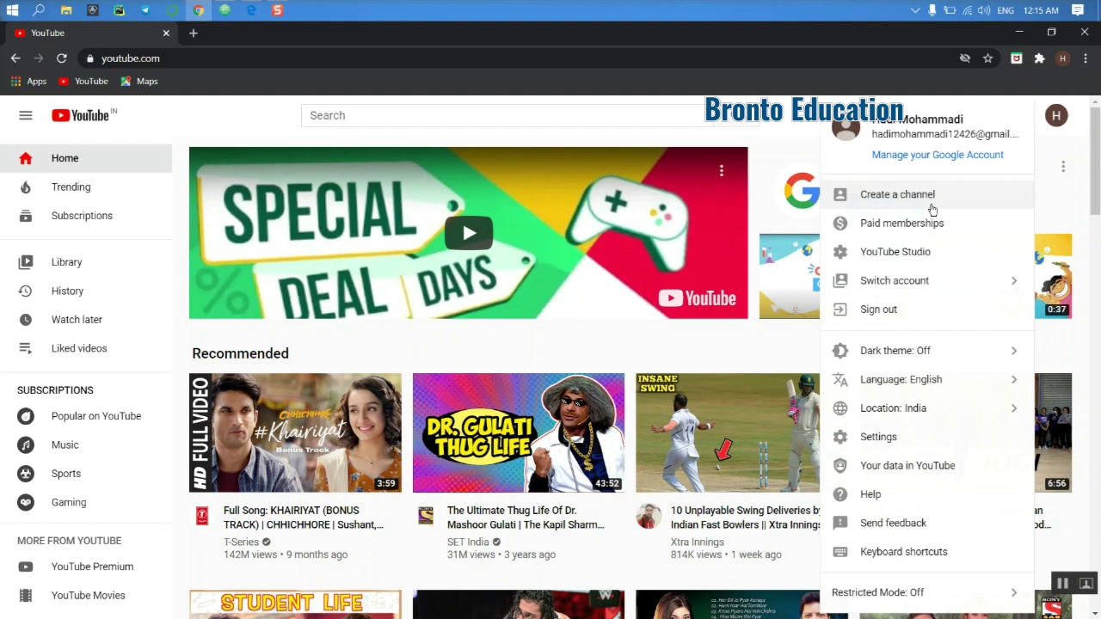
Step: Start a new channel via Create a channel and Get Started, using the account's own name
click(952, 204)
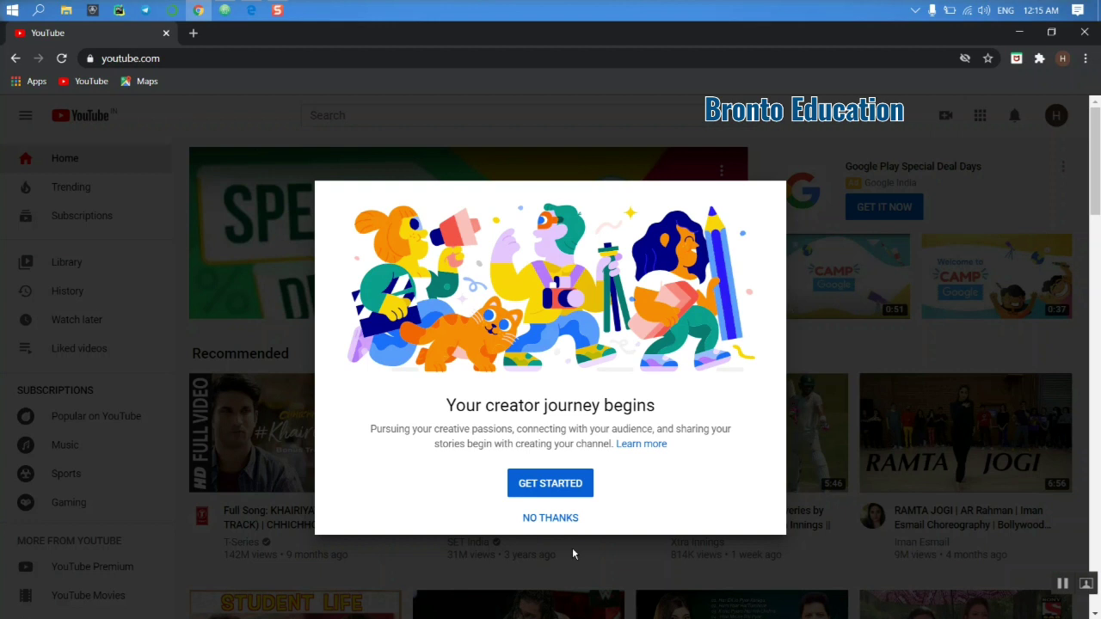
click(549, 489)
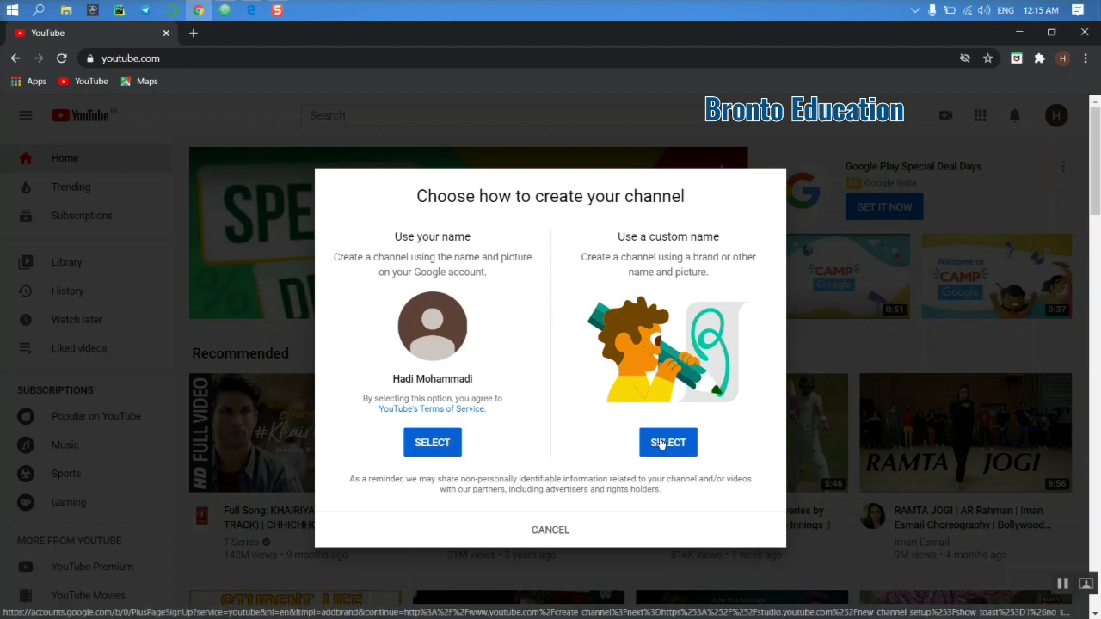
click(450, 442)
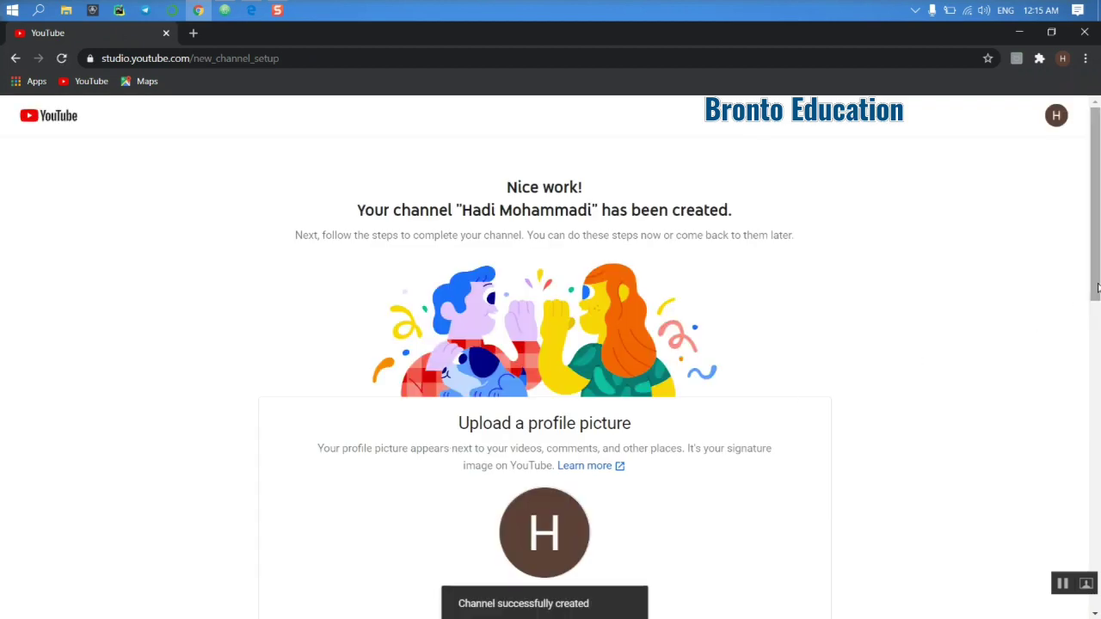
Step: Cancel the first profile picture file picker and open a new tab to download a subscribe image
drag(1098, 288, 1096, 404)
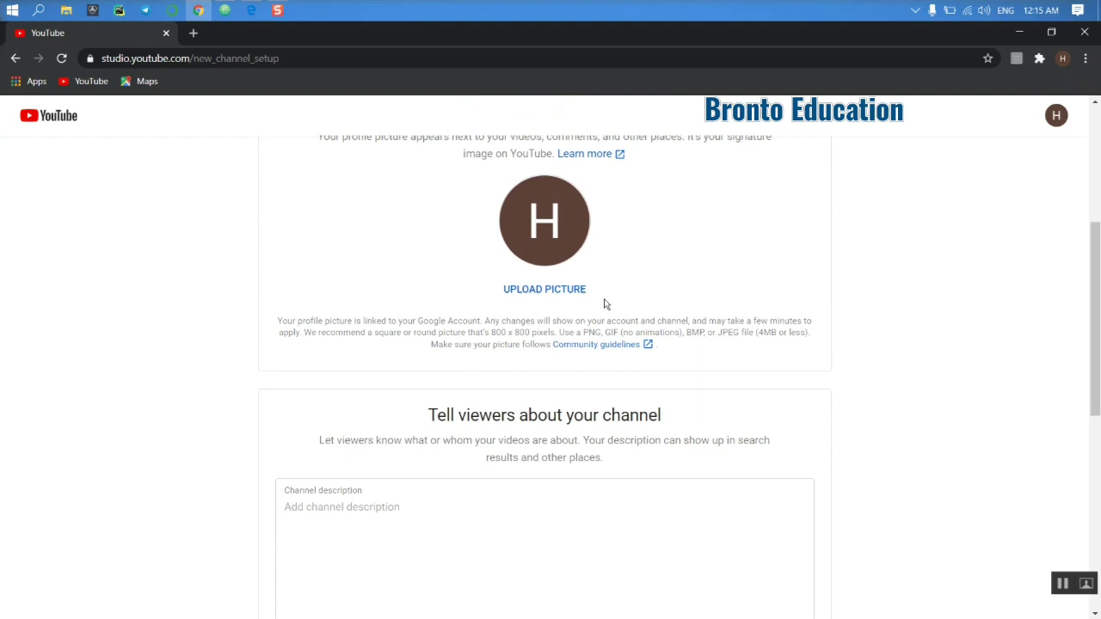
click(571, 293)
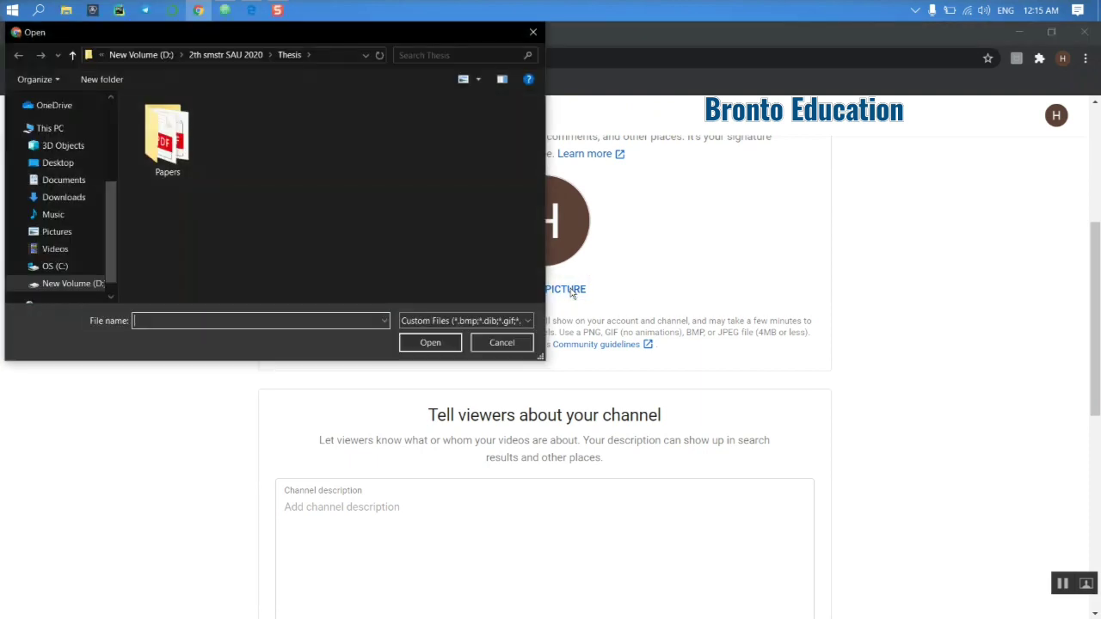
click(507, 344)
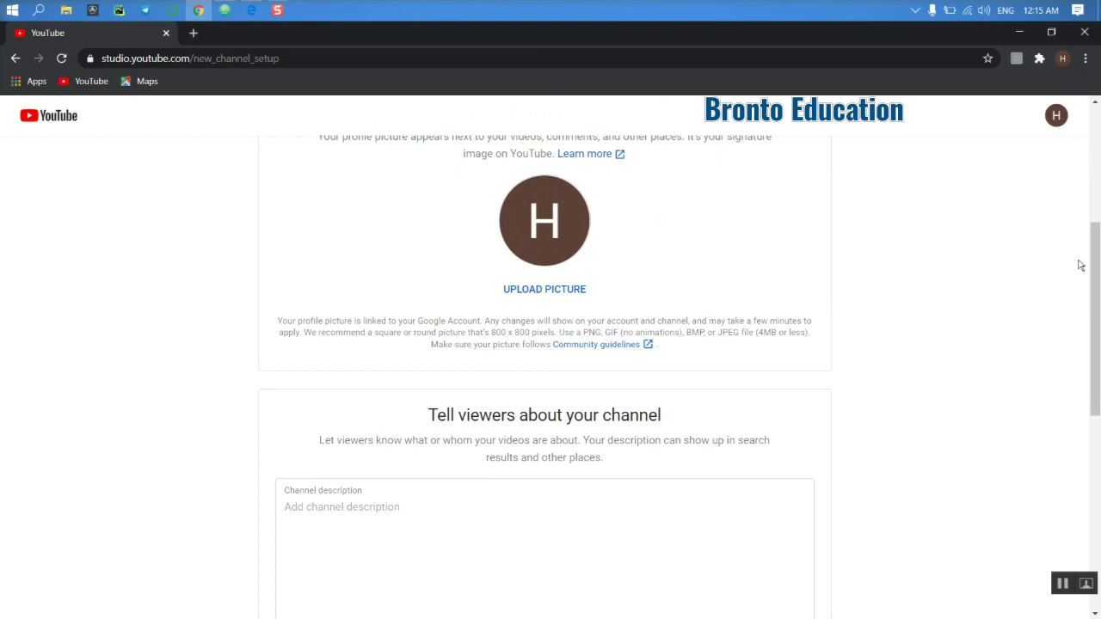
drag(1095, 269, 1097, 189)
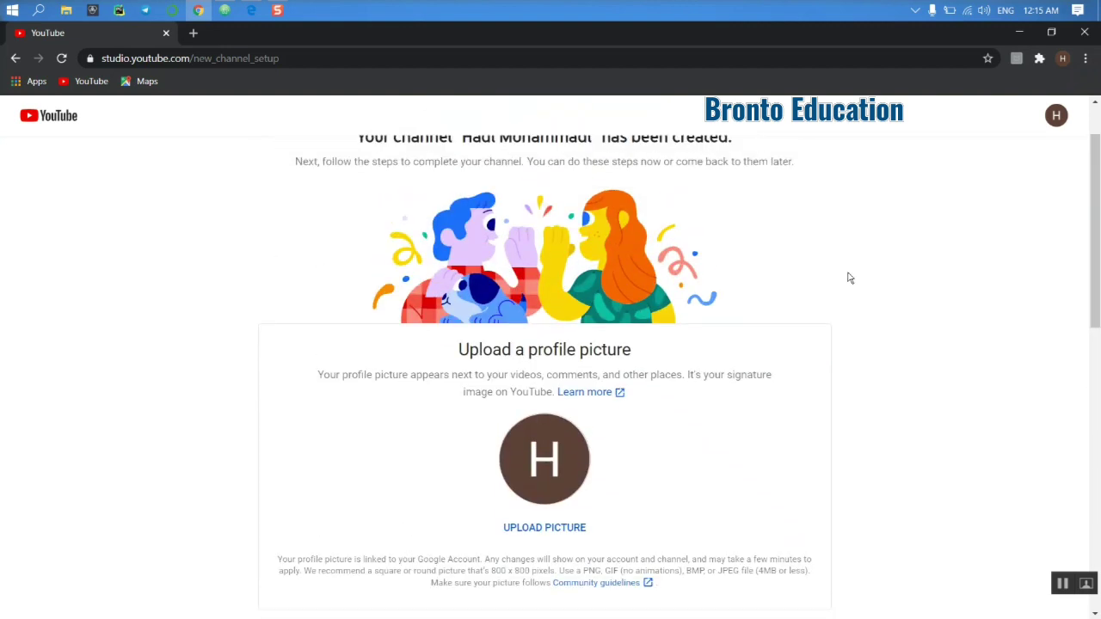
click(194, 33)
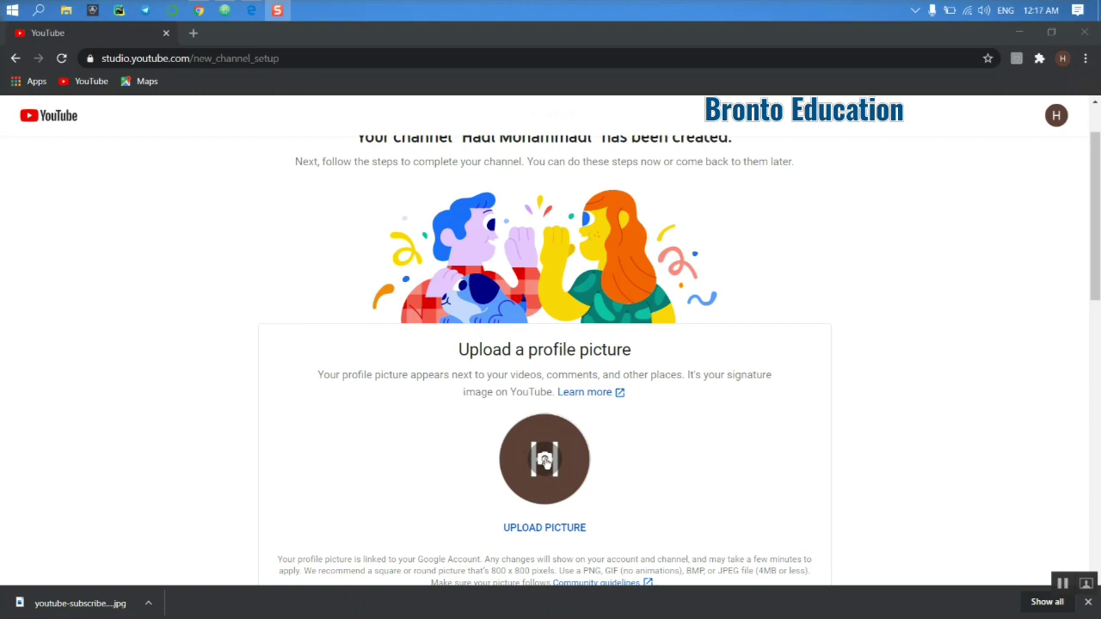
Step: Upload the Subscribe Now image from Desktop > C++ as the channel's profile picture
click(544, 462)
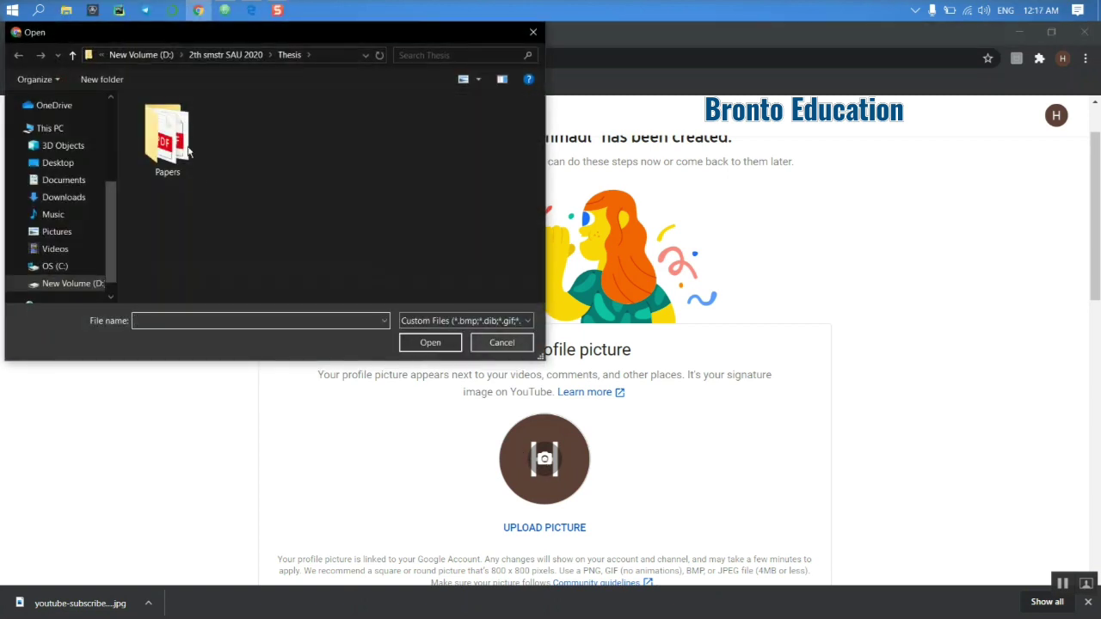
click(64, 163)
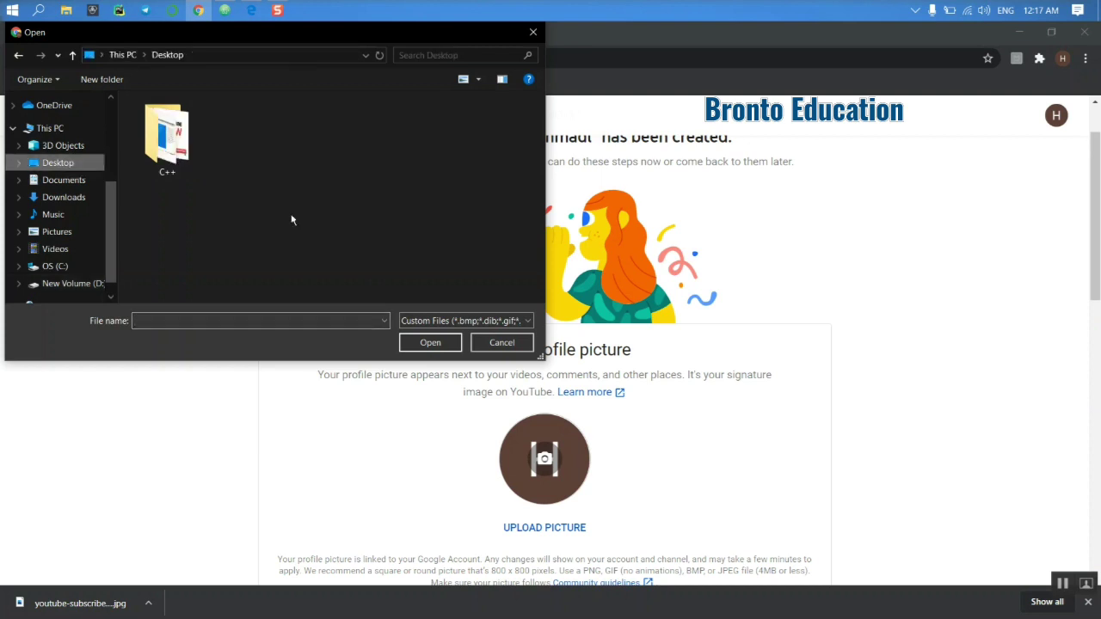
double_click(163, 154)
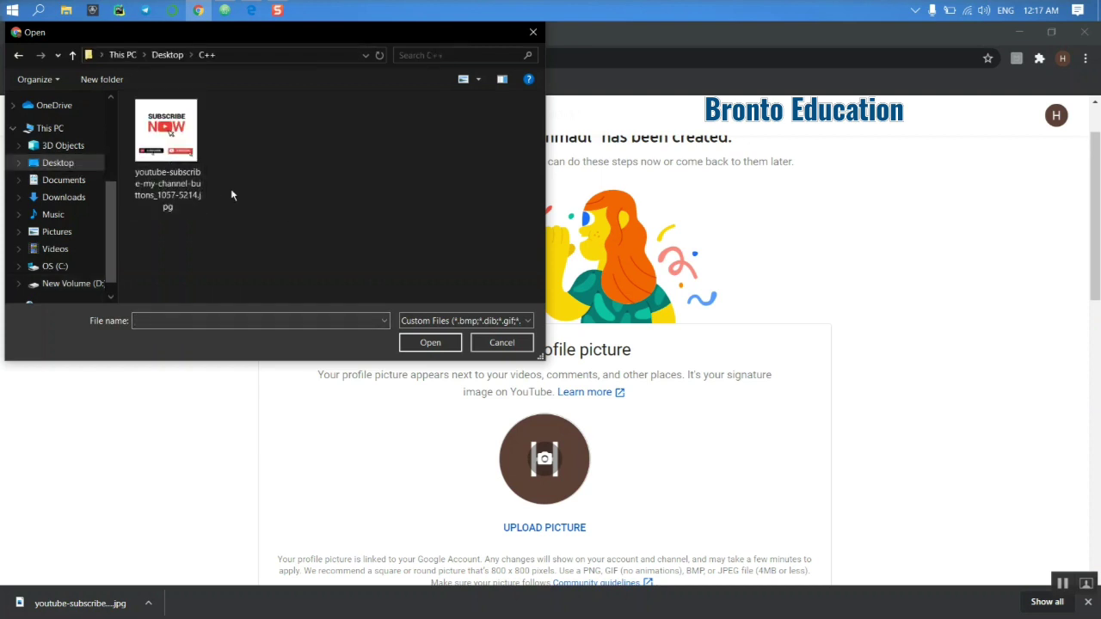
double_click(176, 165)
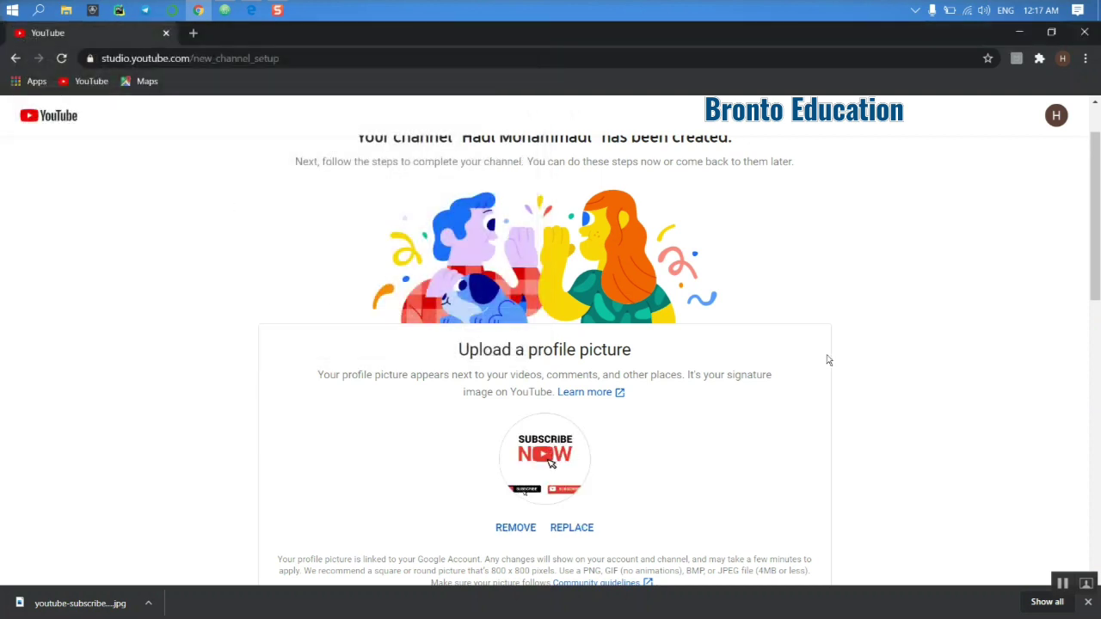
drag(1095, 198, 1098, 317)
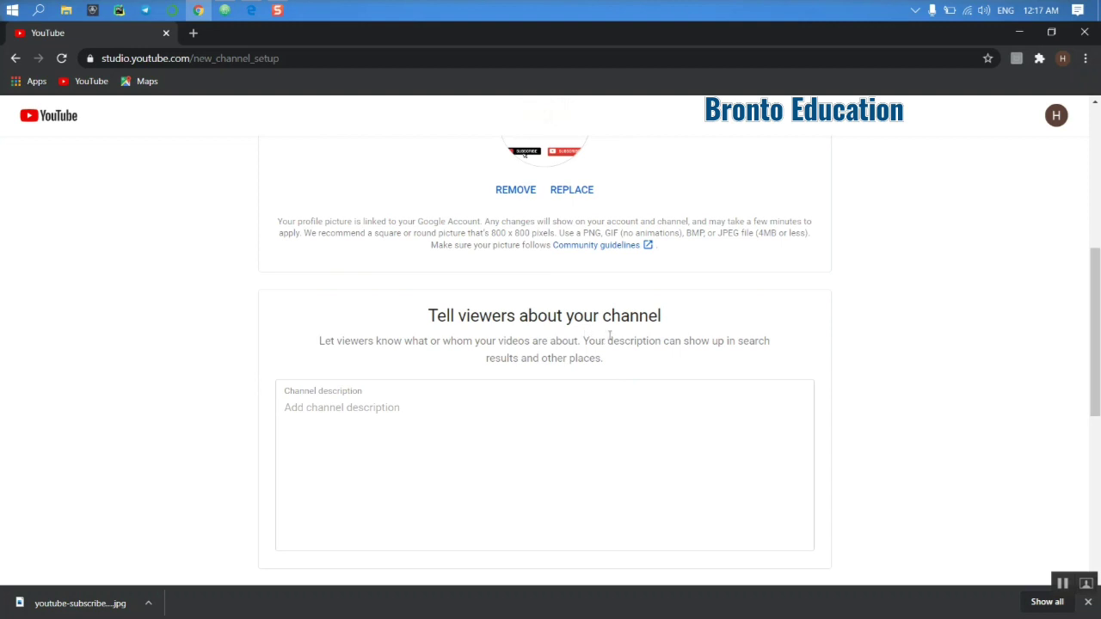
Step: Type the description 'This is my another channel…' into the Channel description box
click(384, 414)
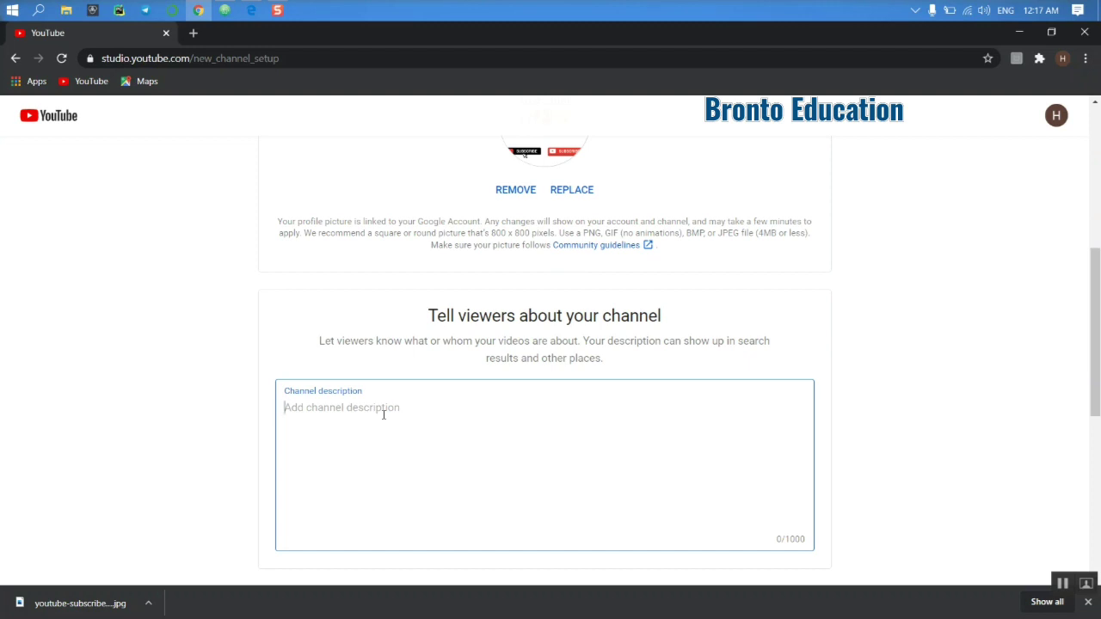
text(T)
text(his is my another channel you can watch my)
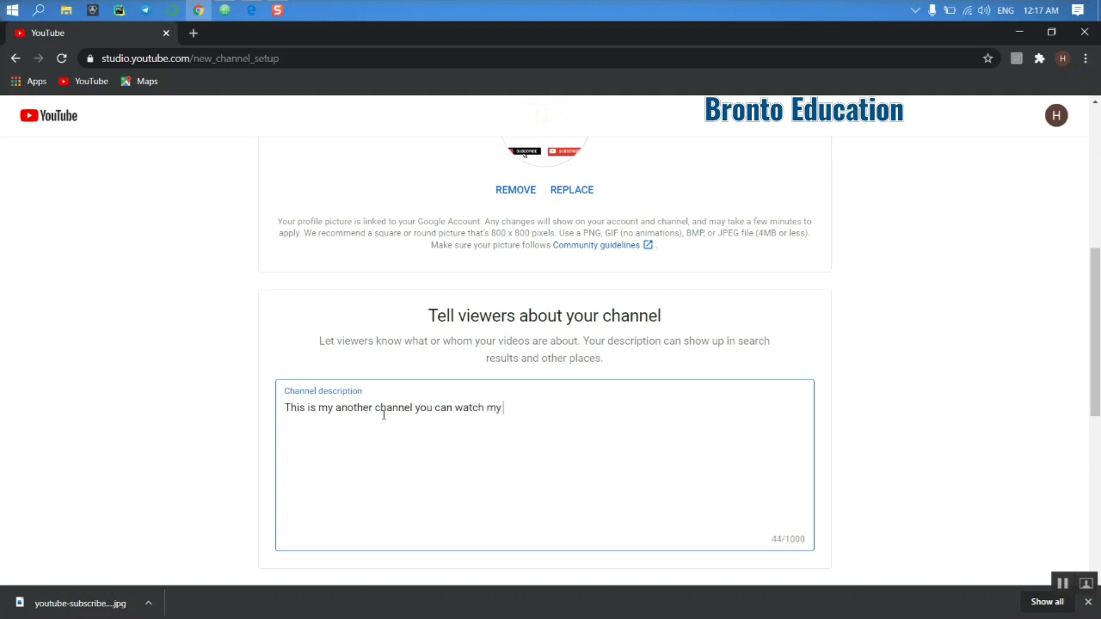
text(videos in this channel but not)
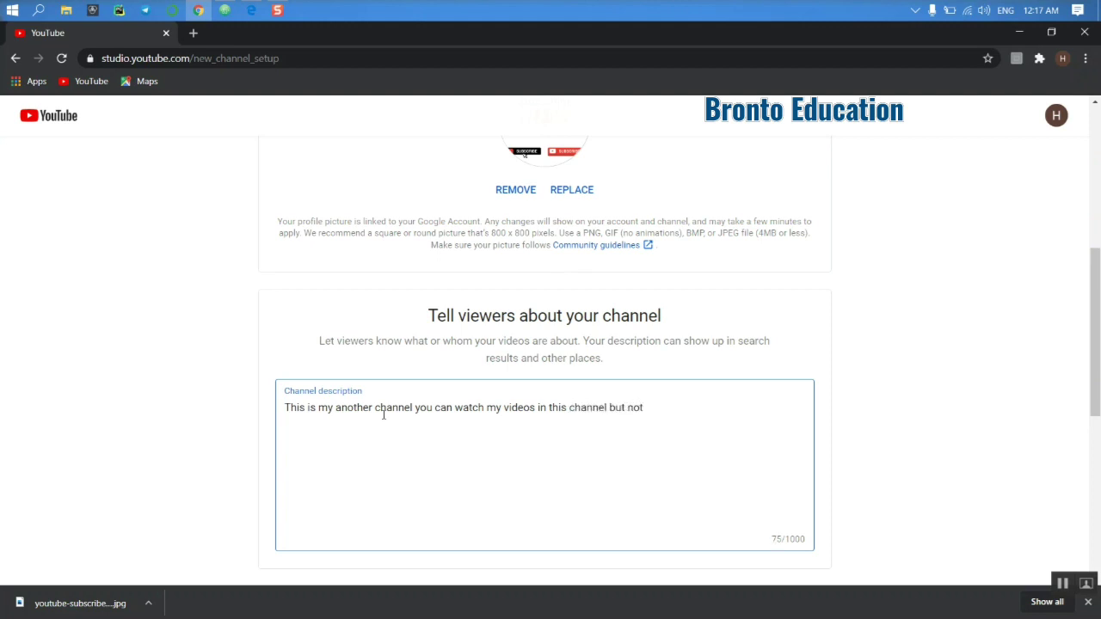
text(educationalpart)
Step: Save the channel setup with Save and Continue to show the new channel page
scroll(1095, 419, down, 3)
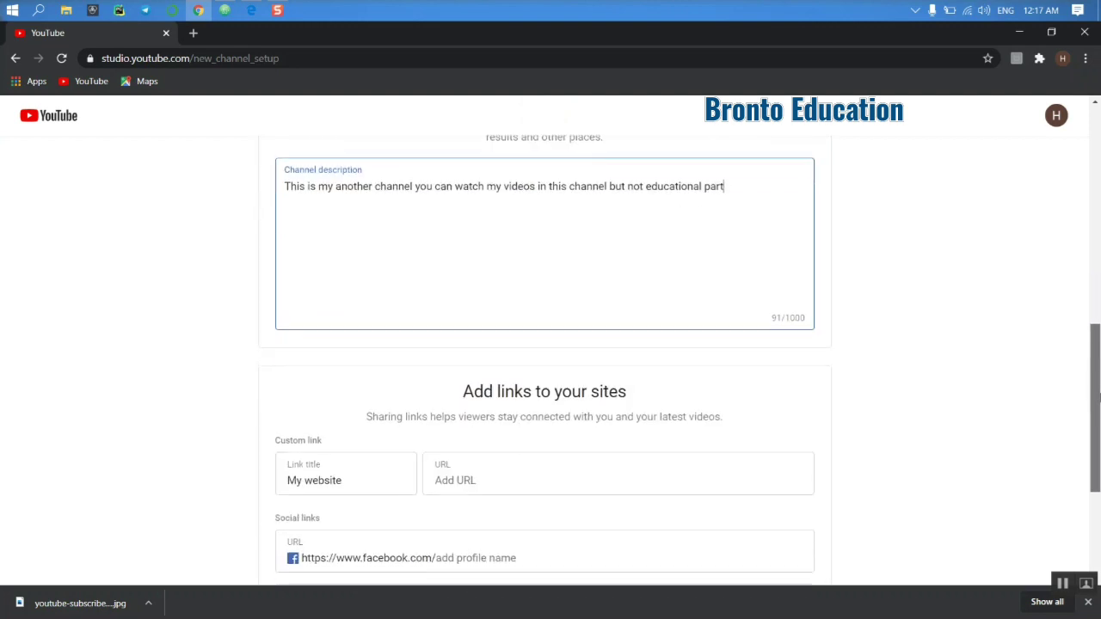
scroll(1095, 418, down, 1)
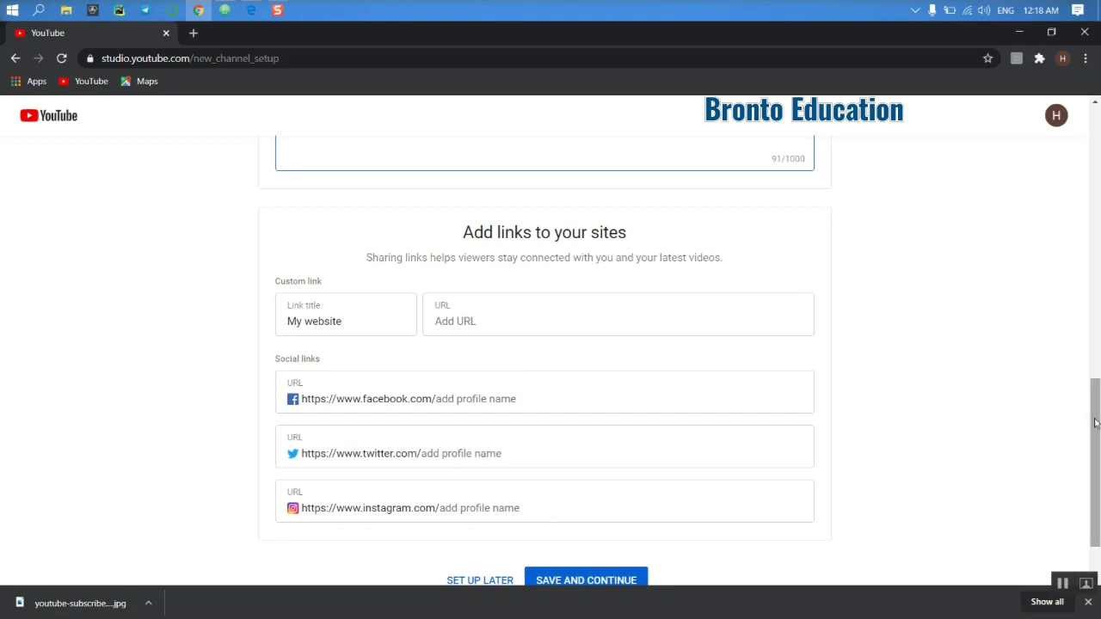
scroll(1098, 425, down, 2)
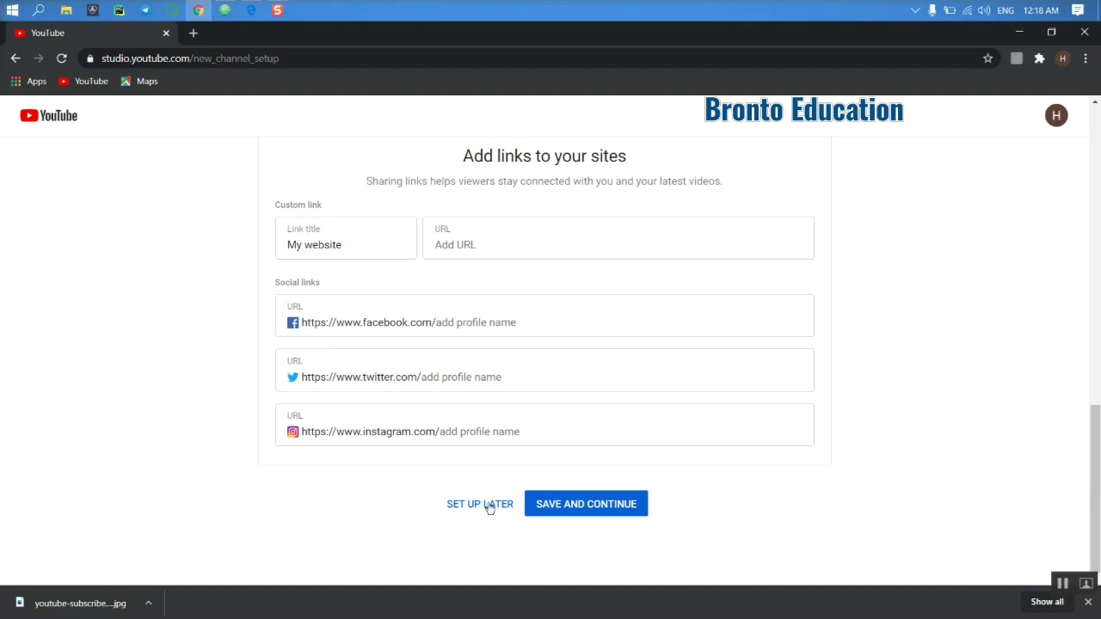
click(548, 505)
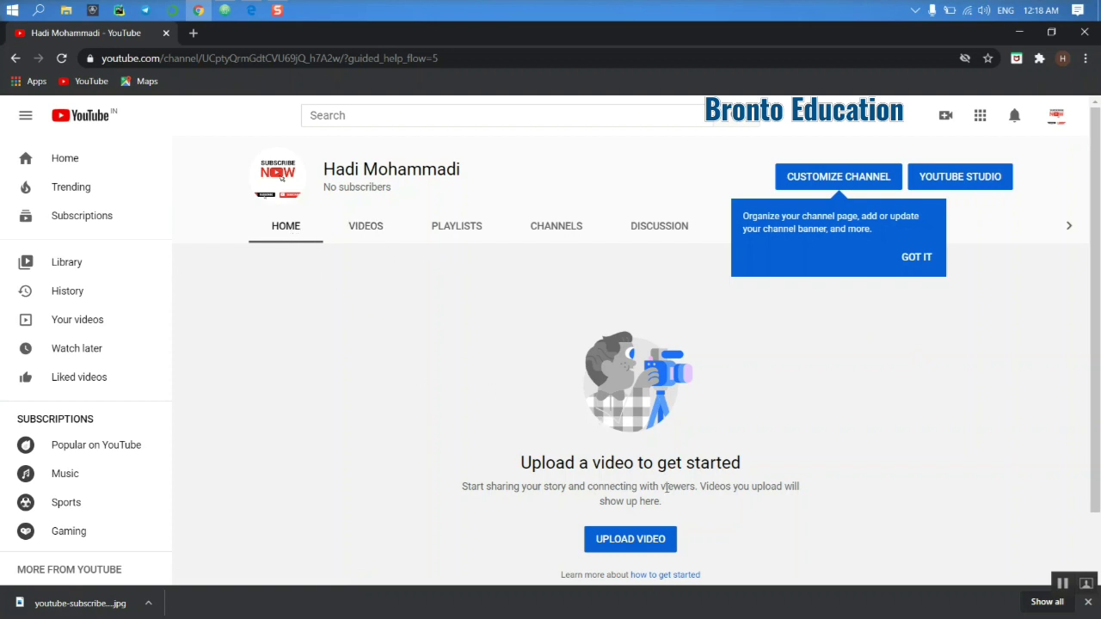
Step: Browse the channel's Videos, Home, Playlists and Channels sections, confirming each is empty
click(370, 238)
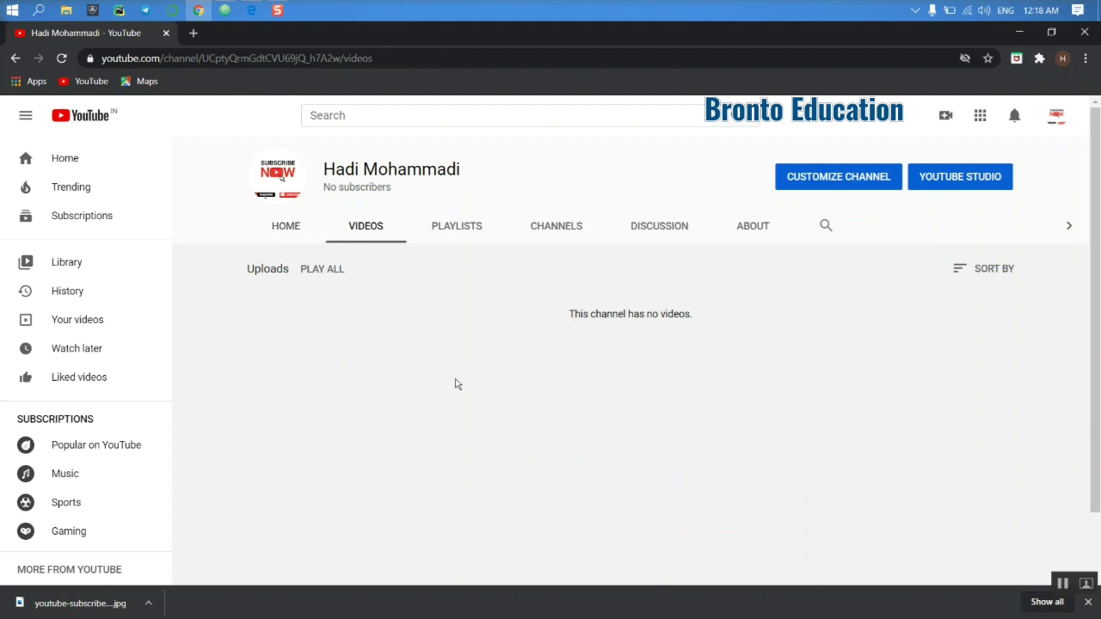
click(281, 228)
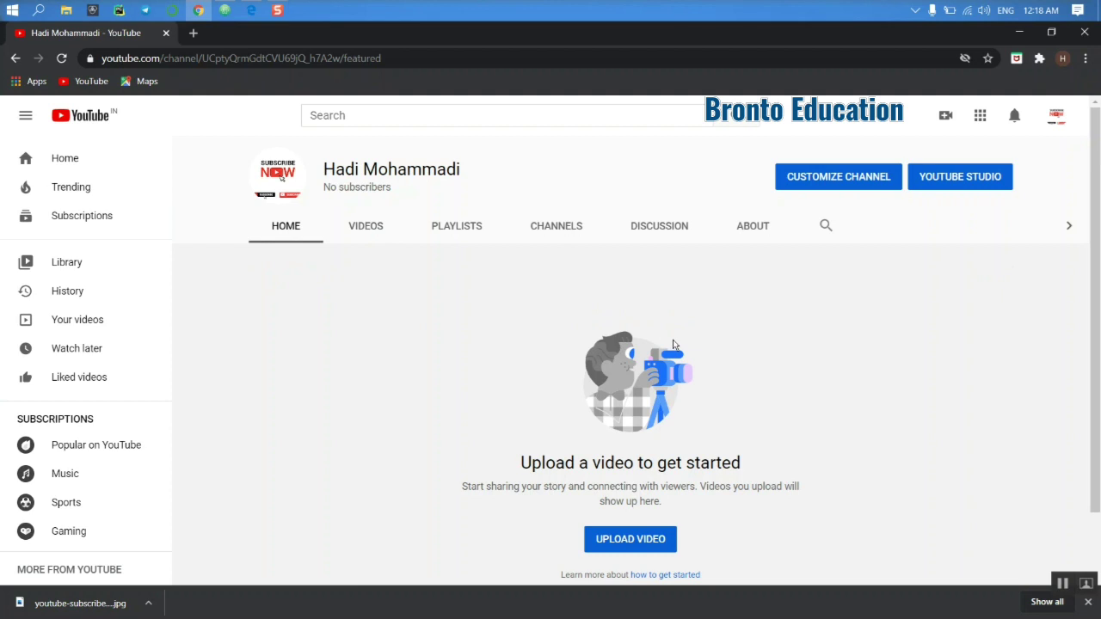
click(472, 227)
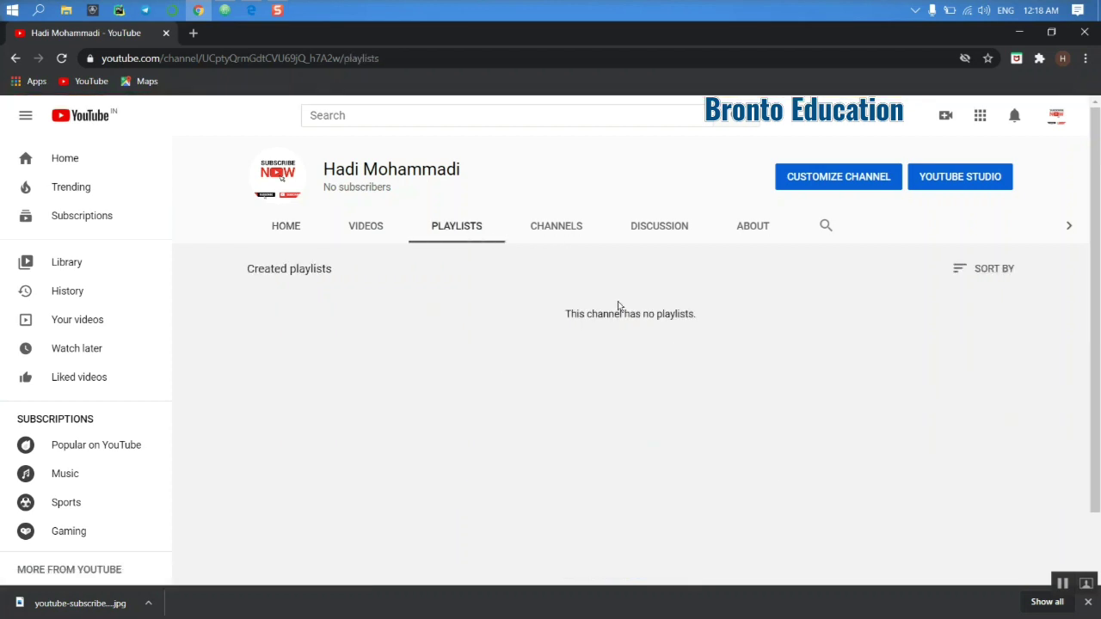
click(560, 229)
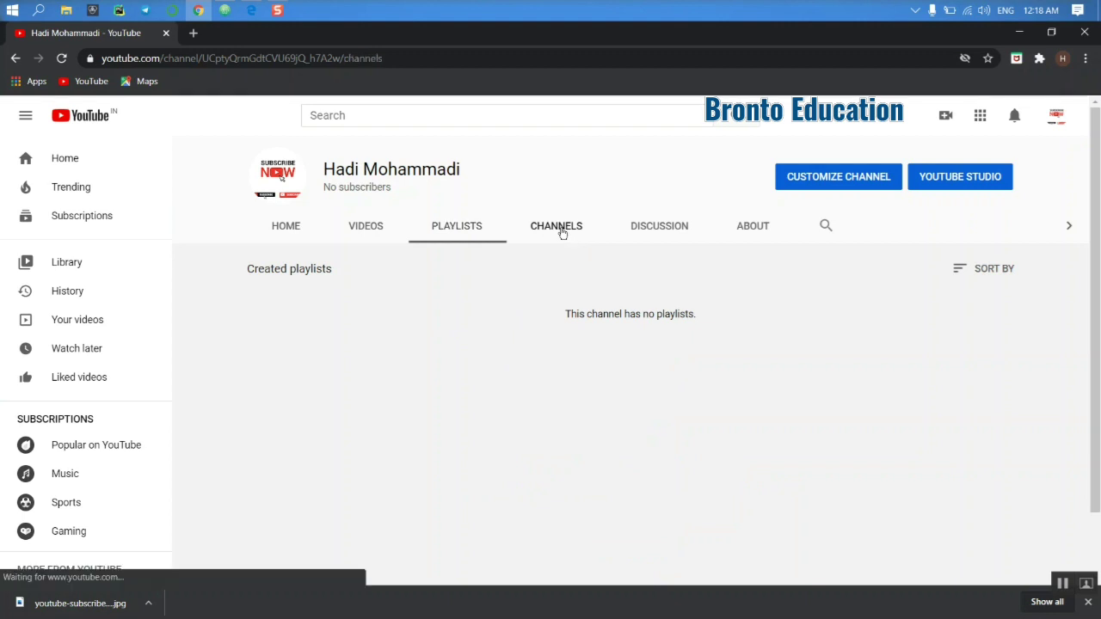